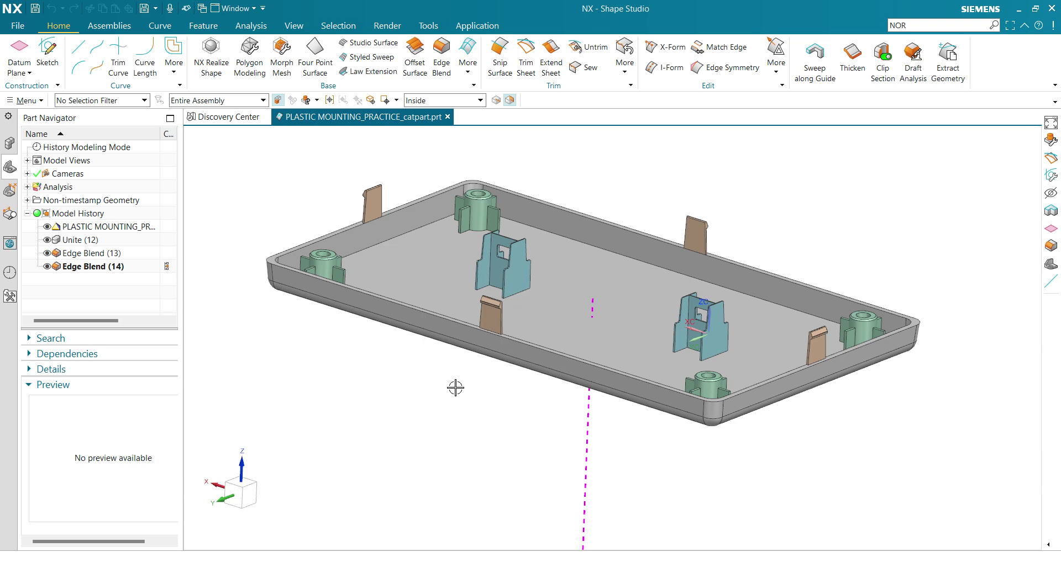
Orbit the tray to an edge-on side view, briefly selecting then deselecting the dashed vertical line
scroll(454, 395, up, 3)
scroll(502, 374, up, 4)
middle_drag(522, 354, 508, 369)
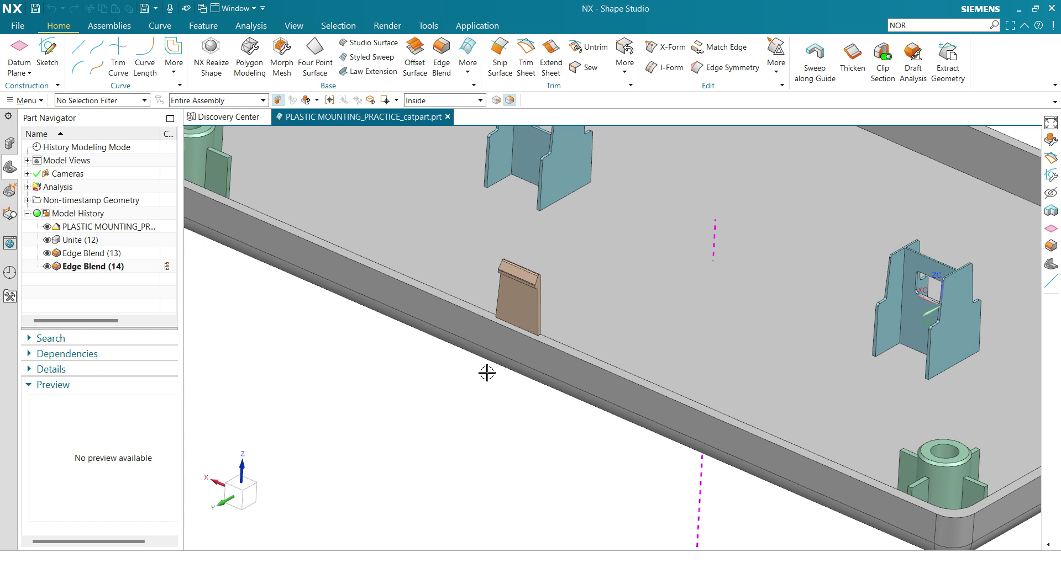
scroll(486, 373, down, 3)
scroll(474, 398, down, 2)
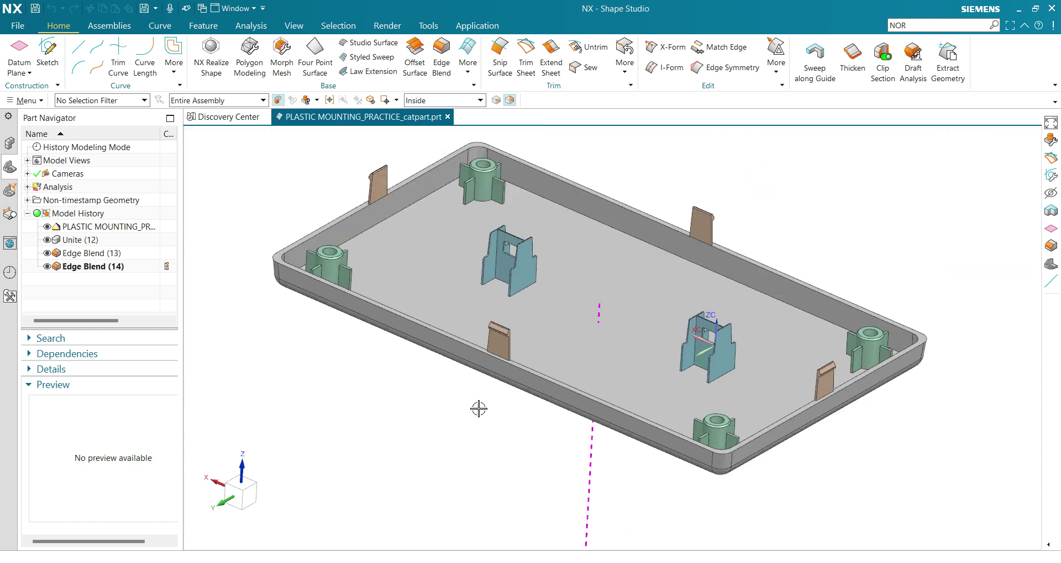
mouse_move(479, 409)
middle_down()
mouse_move(466, 379)
mouse_move(443, 400)
mouse_move(474, 388)
mouse_move(464, 403)
mouse_move(476, 403)
mouse_move(455, 381)
mouse_move(464, 393)
mouse_move(456, 396)
mouse_move(473, 398)
mouse_move(462, 400)
middle_up()
scroll(450, 413, down, 1)
scroll(582, 428, up, 1)
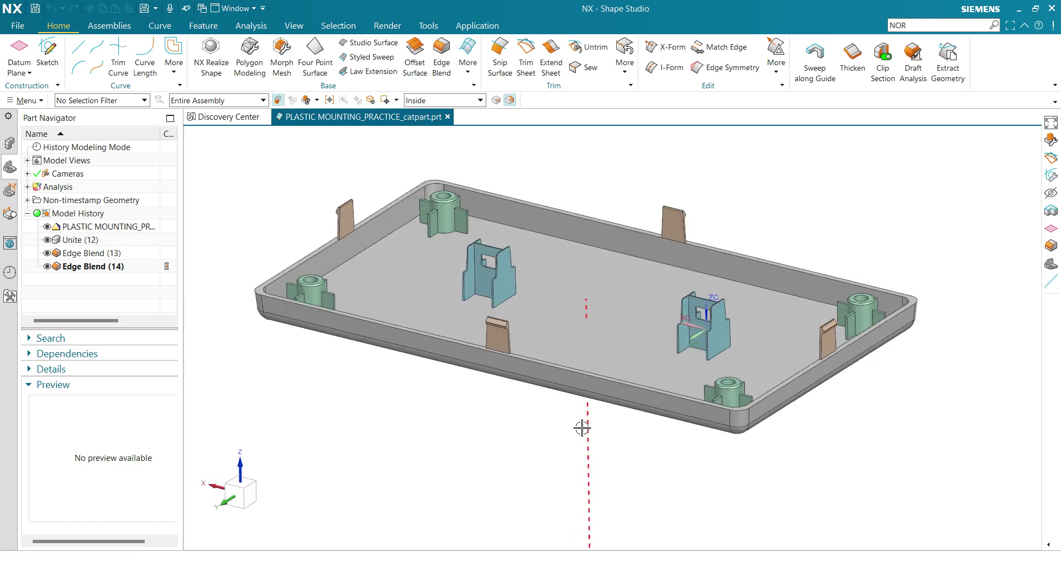
click(587, 434)
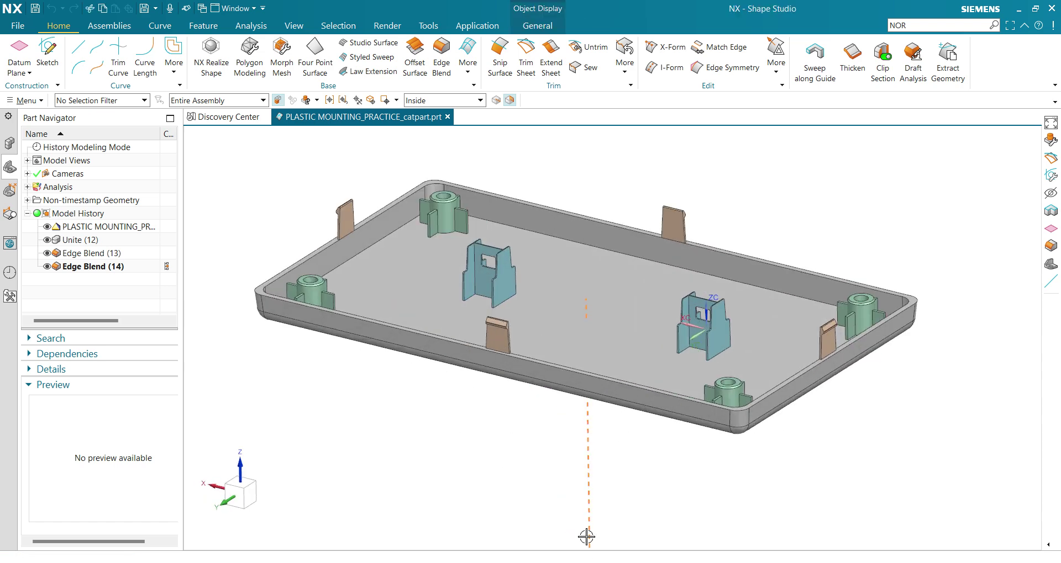
key(Escape)
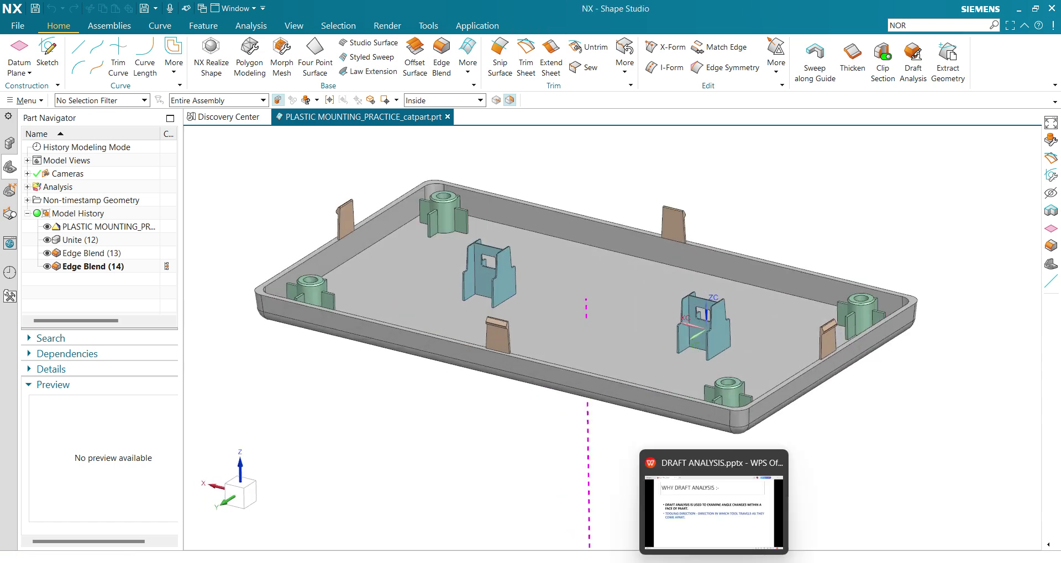
Switch to the DRAFT ANALYSIS presentation and orbit the part to an edge-on side view
click(712, 503)
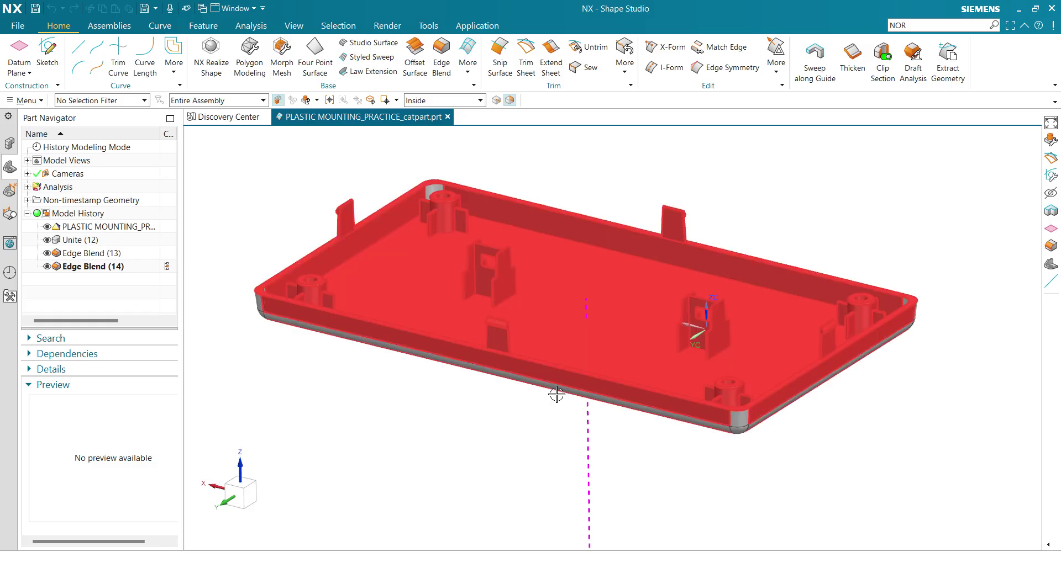
mouse_move(554, 390)
middle_down()
mouse_move(545, 263)
mouse_move(585, 242)
mouse_move(463, 457)
mouse_move(463, 432)
mouse_move(395, 468)
mouse_move(486, 437)
mouse_move(549, 327)
mouse_move(514, 298)
middle_up()
mouse_move(514, 398)
middle_down()
mouse_move(597, 384)
mouse_move(542, 343)
mouse_move(611, 359)
mouse_move(670, 296)
mouse_move(661, 281)
mouse_move(665, 400)
mouse_move(649, 367)
mouse_move(598, 349)
mouse_move(580, 421)
mouse_move(592, 412)
mouse_move(566, 400)
mouse_move(512, 405)
mouse_move(514, 429)
mouse_move(474, 462)
mouse_move(490, 441)
mouse_move(478, 452)
mouse_move(483, 431)
mouse_move(488, 438)
mouse_move(461, 436)
mouse_move(475, 310)
mouse_move(514, 435)
middle_up()
scroll(553, 396, up, 3)
scroll(552, 412, up, 2)
scroll(540, 412, down, 5)
scroll(510, 402, up, 4)
scroll(511, 402, down, 2)
scroll(516, 434, up, 3)
scroll(515, 434, down, 2)
scroll(473, 461, up, 3)
scroll(472, 437, down, 1)
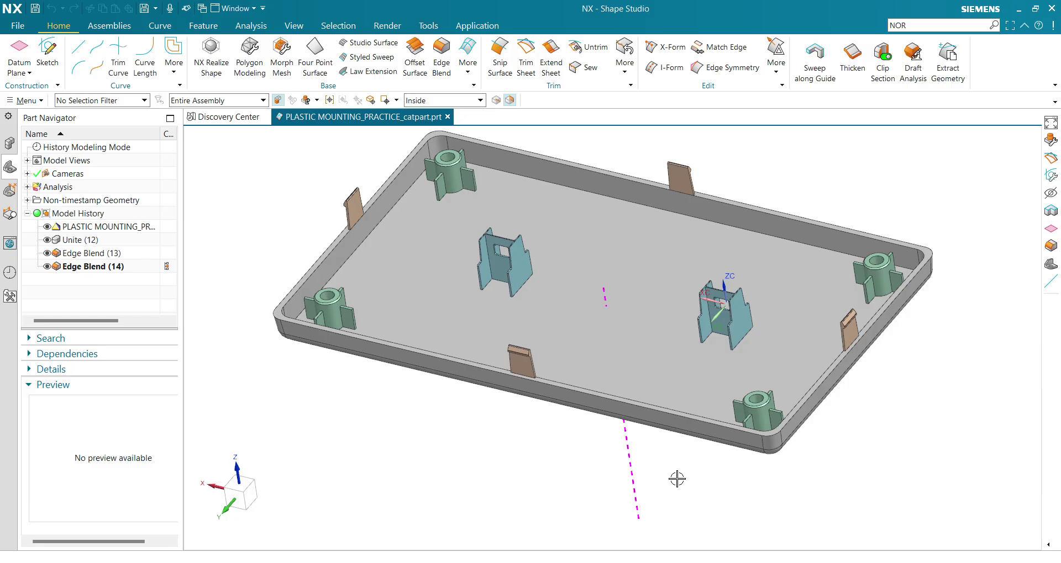
Orbit the part to a low side view and advance to the draft angle types slide
mouse_move(674, 479)
middle_down()
mouse_move(532, 376)
mouse_move(548, 402)
mouse_move(556, 381)
mouse_move(705, 291)
mouse_move(615, 343)
mouse_move(641, 277)
mouse_move(639, 216)
mouse_move(630, 287)
mouse_move(644, 303)
mouse_move(621, 282)
mouse_move(624, 243)
mouse_move(646, 331)
mouse_move(657, 284)
mouse_move(606, 272)
mouse_move(569, 327)
mouse_move(614, 395)
mouse_move(691, 348)
mouse_move(757, 329)
mouse_move(503, 380)
mouse_move(485, 367)
mouse_move(593, 386)
middle_up()
click(594, 386)
scroll(594, 386, up, 3)
scroll(413, 409, down, 3)
mouse_move(413, 409)
middle_down()
mouse_move(497, 386)
mouse_move(486, 409)
mouse_move(509, 433)
mouse_move(540, 359)
mouse_move(518, 403)
mouse_move(670, 367)
middle_up()
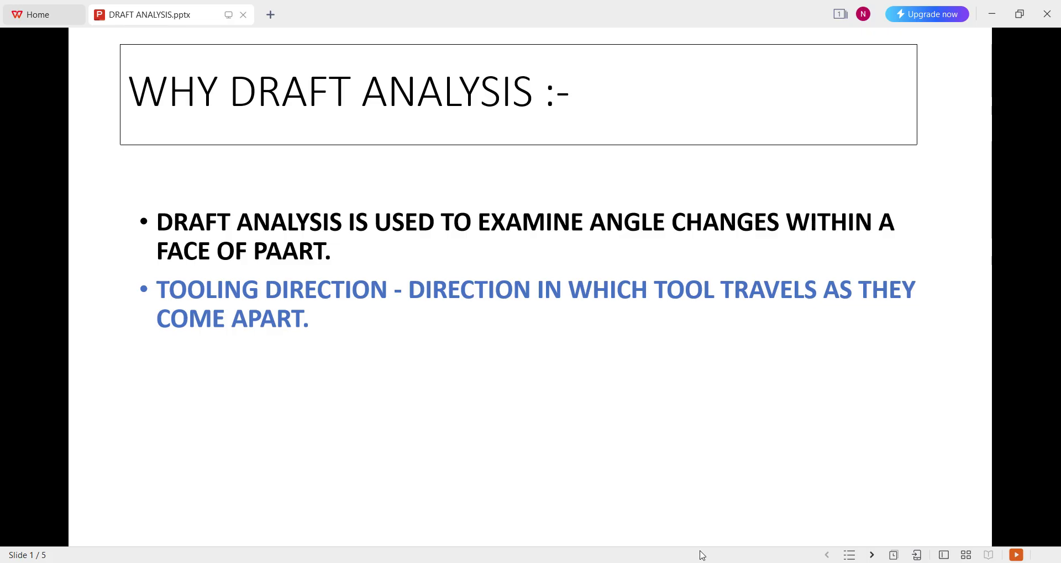
key(Right)
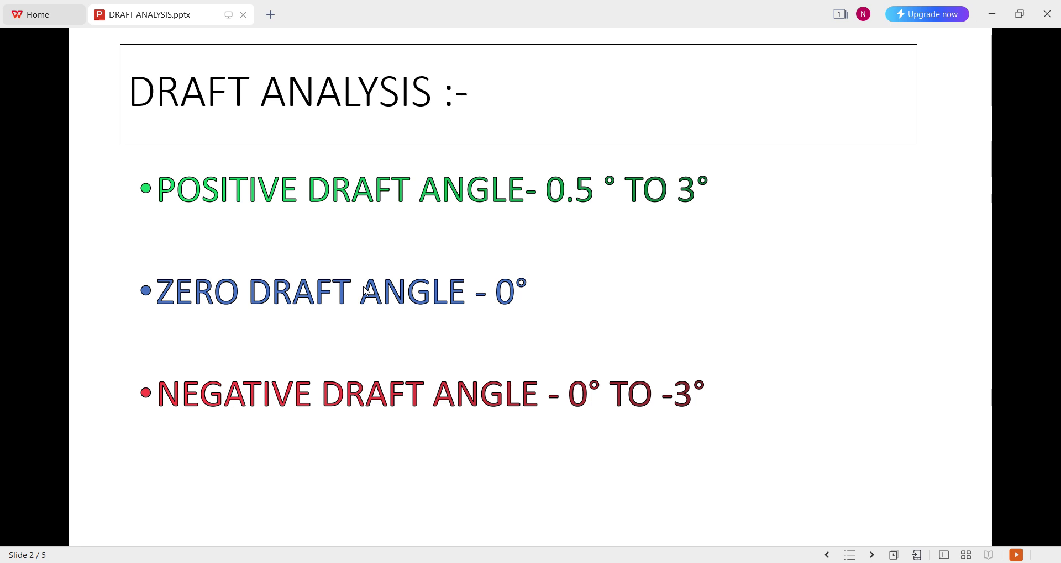
Advance to slide 3, showing a 5° positive draft measured from the tooling direction
click(366, 291)
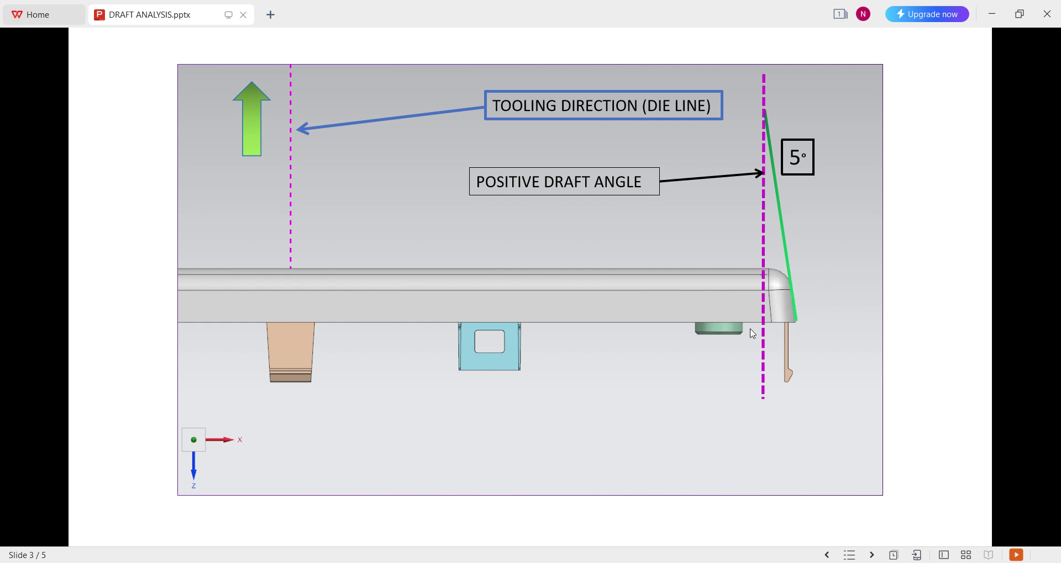
Advance to slide 4, showing a zero draft face parallel to the tooling direction
click(752, 333)
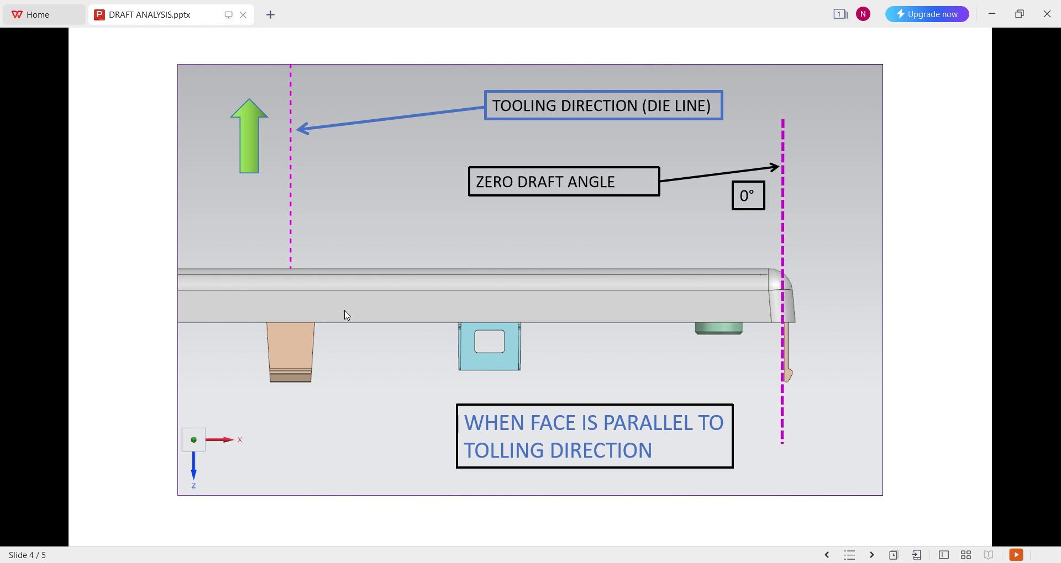
Advance to slide 5, illustrating a -3° negative draft angle
click(347, 315)
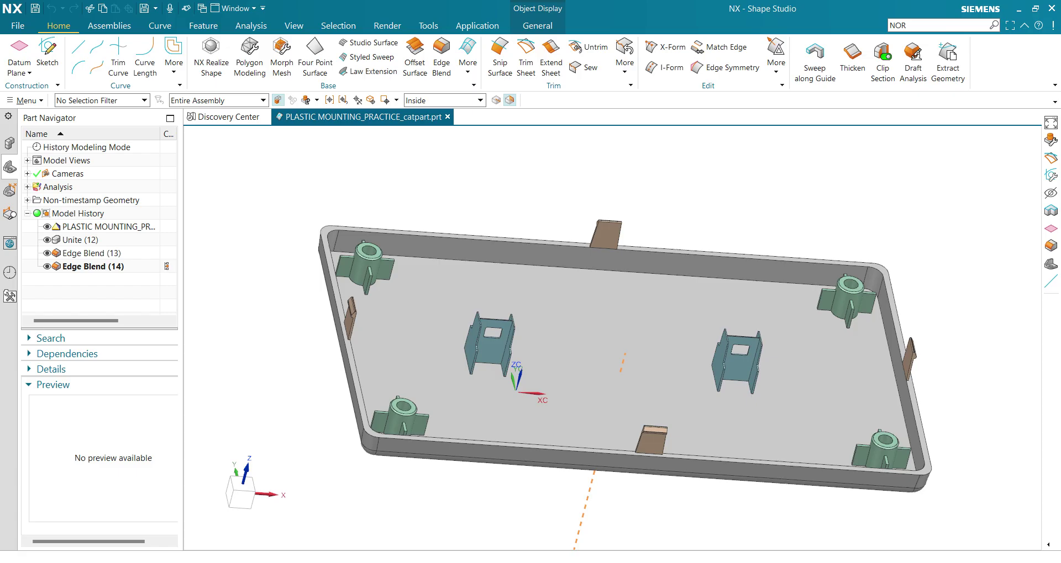
Orbit the tray to a top-down view and show the Analysis ribbon tab
mouse_move(607, 387)
middle_down()
mouse_move(643, 404)
mouse_move(545, 435)
middle_up()
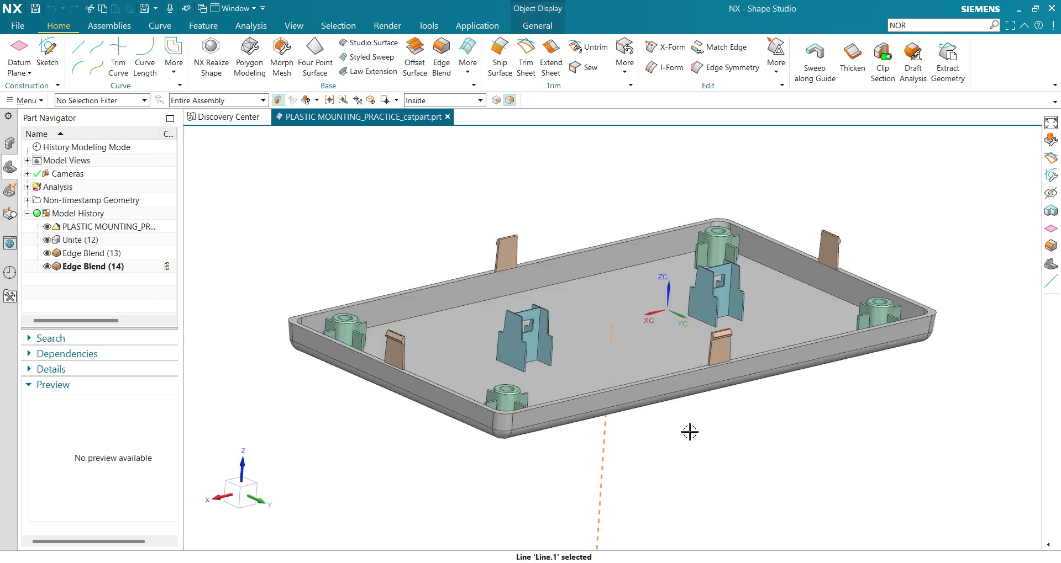
mouse_move(689, 431)
middle_down()
mouse_move(674, 442)
mouse_move(691, 425)
mouse_move(672, 407)
mouse_move(676, 416)
middle_up()
scroll(675, 420, up, 2)
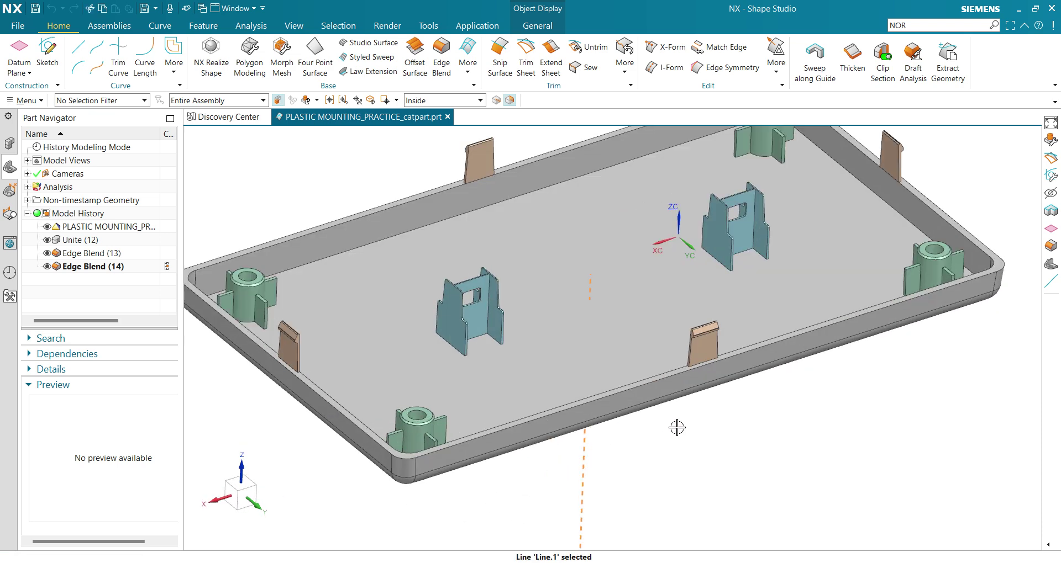
scroll(676, 428, down, 2)
mouse_move(712, 452)
middle_down()
mouse_move(727, 462)
mouse_move(708, 454)
mouse_move(711, 422)
mouse_move(569, 339)
middle_up()
click(262, 26)
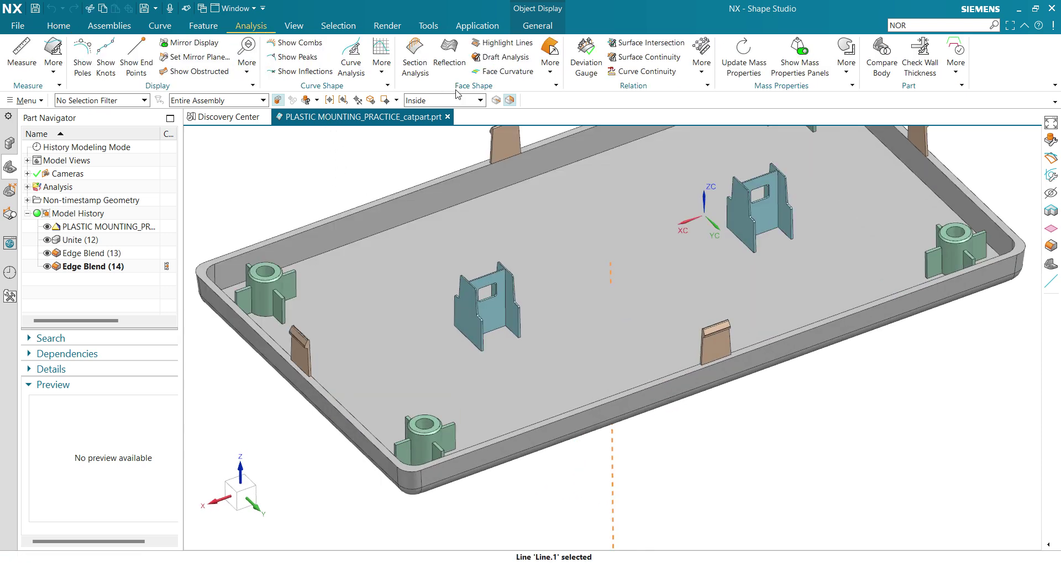
Launch Draft Analysis and box-select all 243 tray faces as its target
click(500, 57)
scroll(724, 278, down, 2)
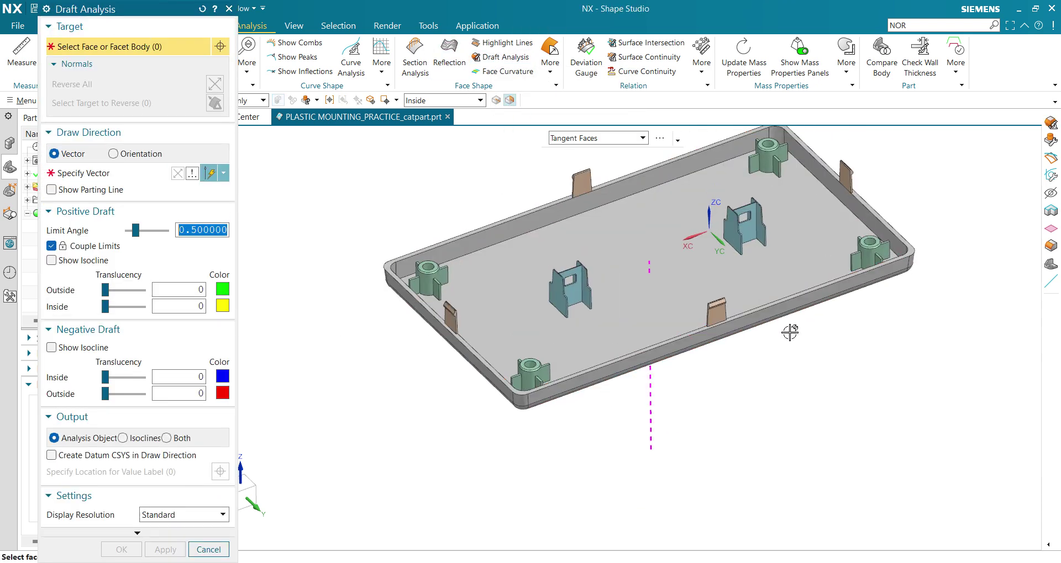
middle_drag(790, 332, 814, 393)
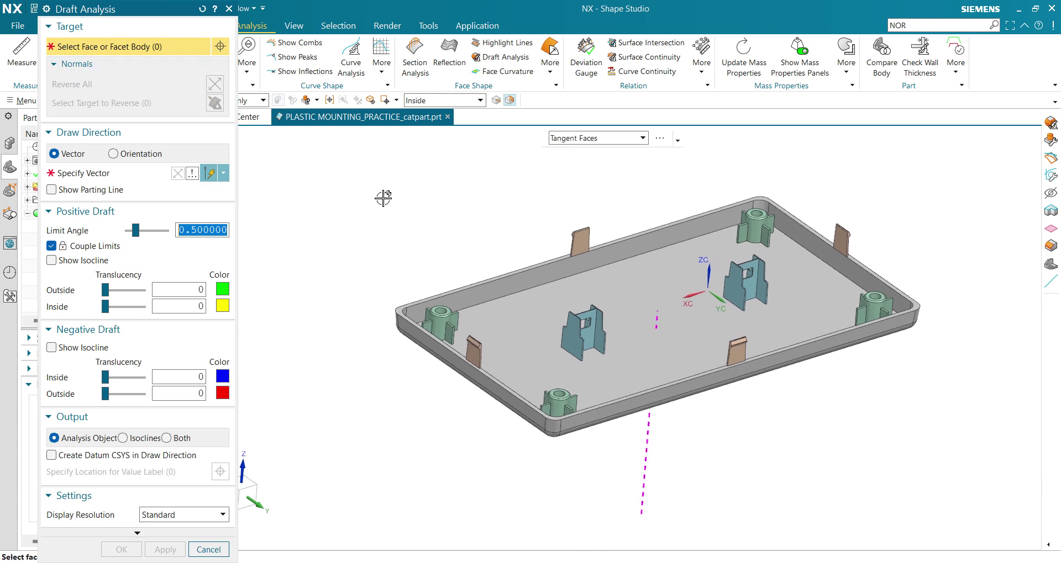
drag(341, 150, 984, 508)
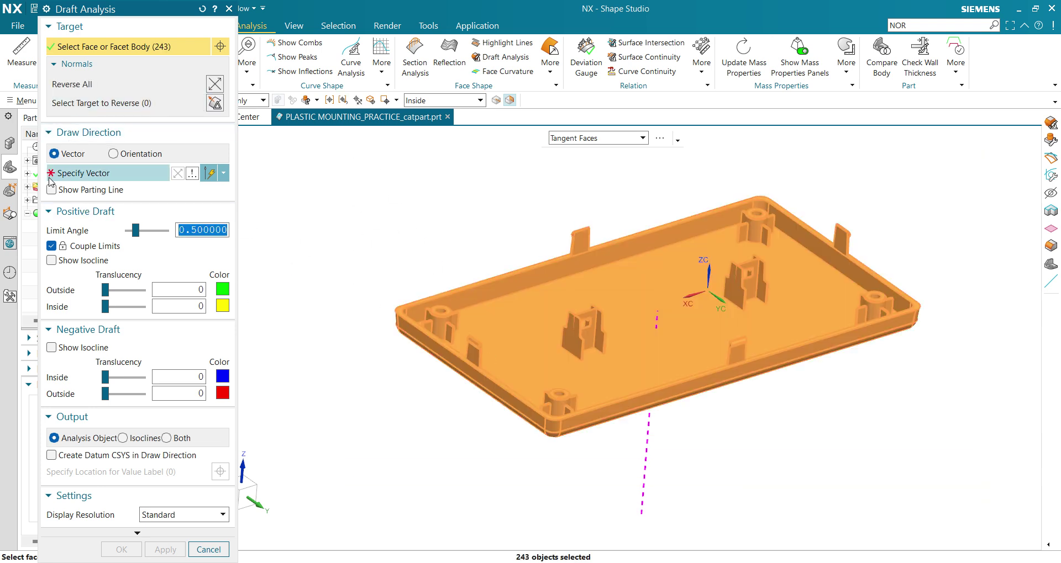
click(97, 174)
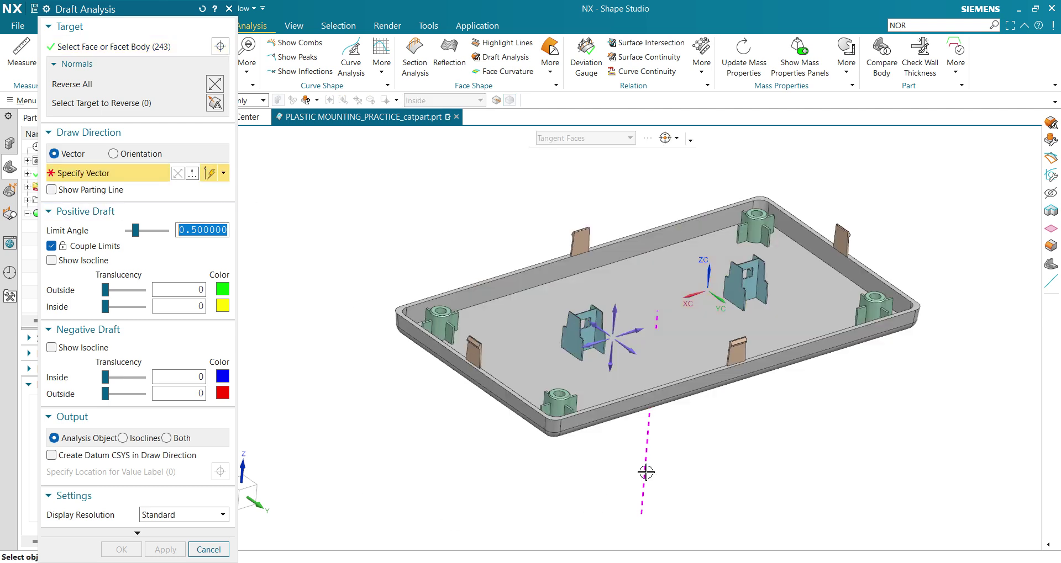
Pick the draw direction vector and orbit to inspect the green and blue draft colouring
click(645, 434)
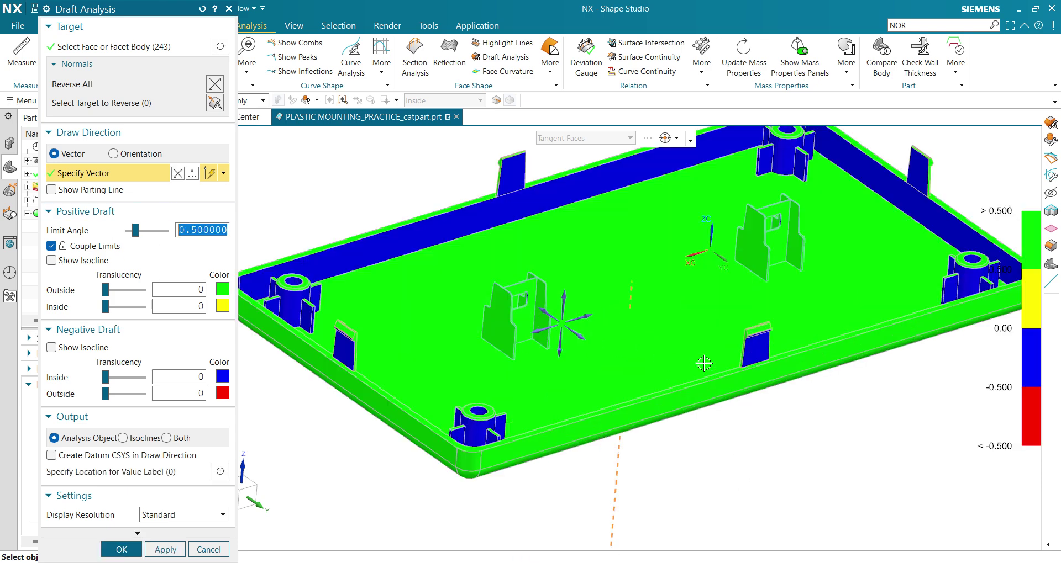
scroll(751, 216, down, 3)
mouse_move(751, 215)
middle_down()
mouse_move(688, 236)
mouse_move(727, 265)
mouse_move(736, 250)
middle_up()
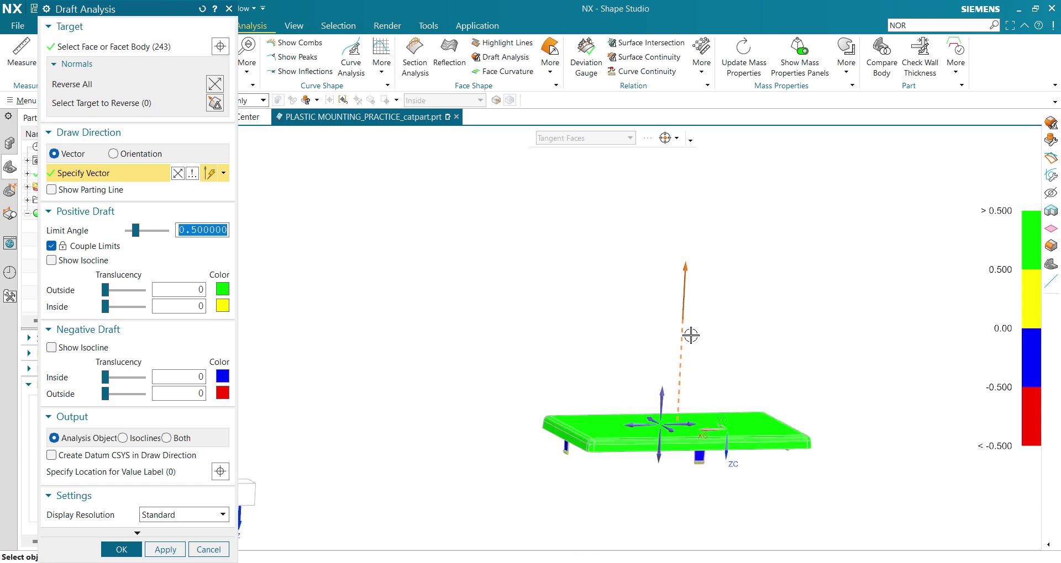
middle_drag(715, 332, 717, 378)
scroll(717, 379, up, 3)
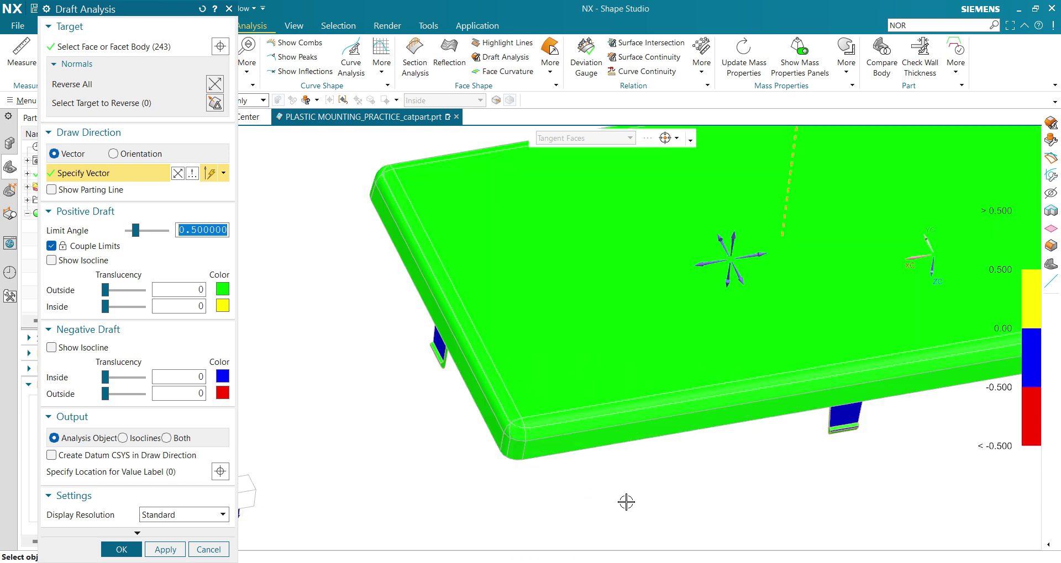
middle_drag(625, 502, 716, 454)
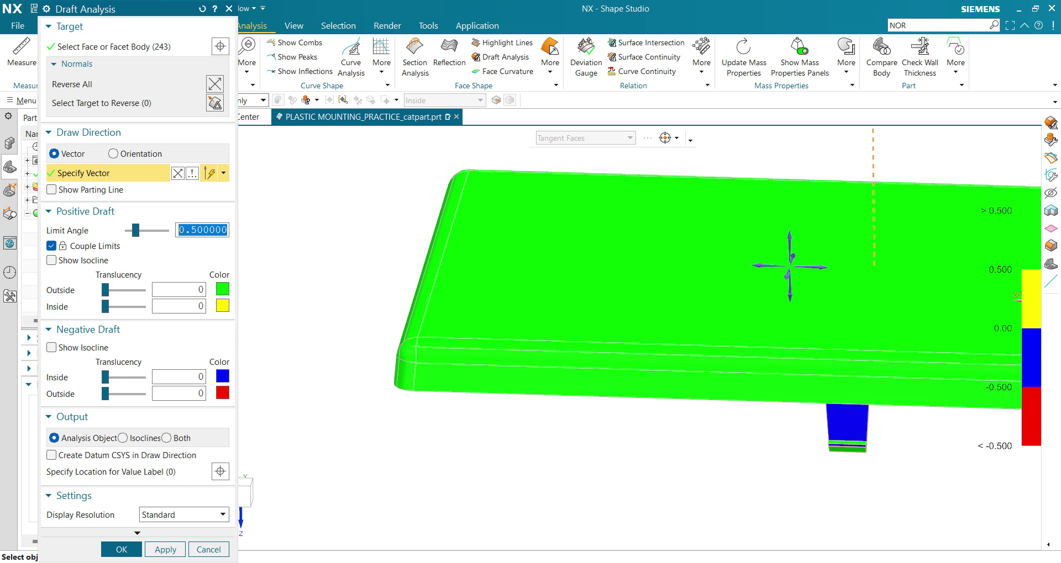
text(5)
key(Return)
mouse_move(582, 360)
middle_down()
mouse_move(445, 418)
mouse_move(519, 390)
mouse_move(763, 393)
mouse_move(681, 435)
mouse_move(856, 408)
middle_up()
scroll(857, 409, up, 5)
scroll(481, 291, down, 3)
scroll(819, 405, down, 3)
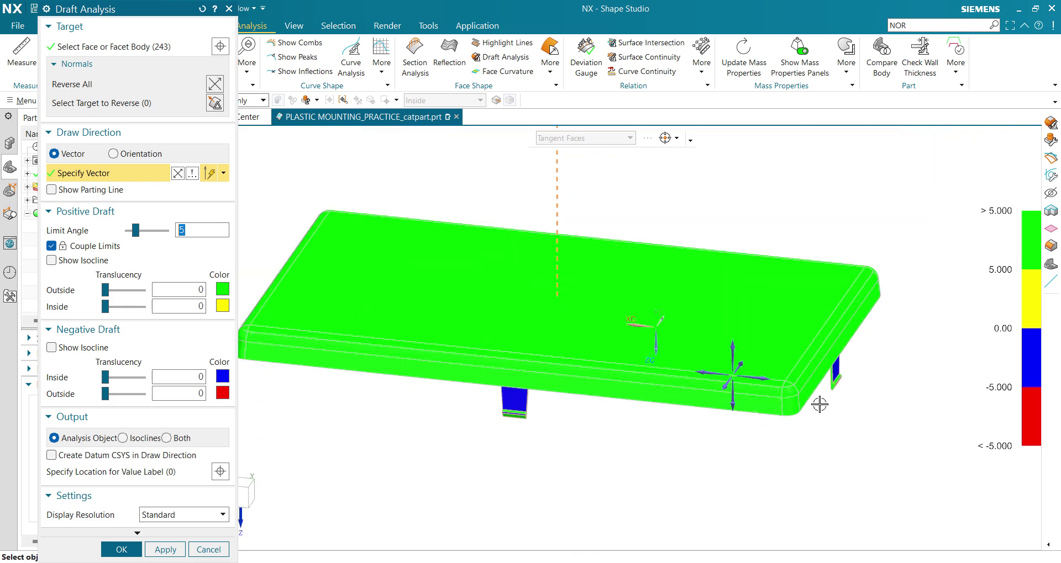
mouse_move(612, 469)
middle_down()
mouse_move(632, 313)
mouse_move(617, 445)
mouse_move(667, 447)
mouse_move(602, 386)
mouse_move(618, 469)
mouse_move(583, 403)
mouse_move(598, 469)
middle_up()
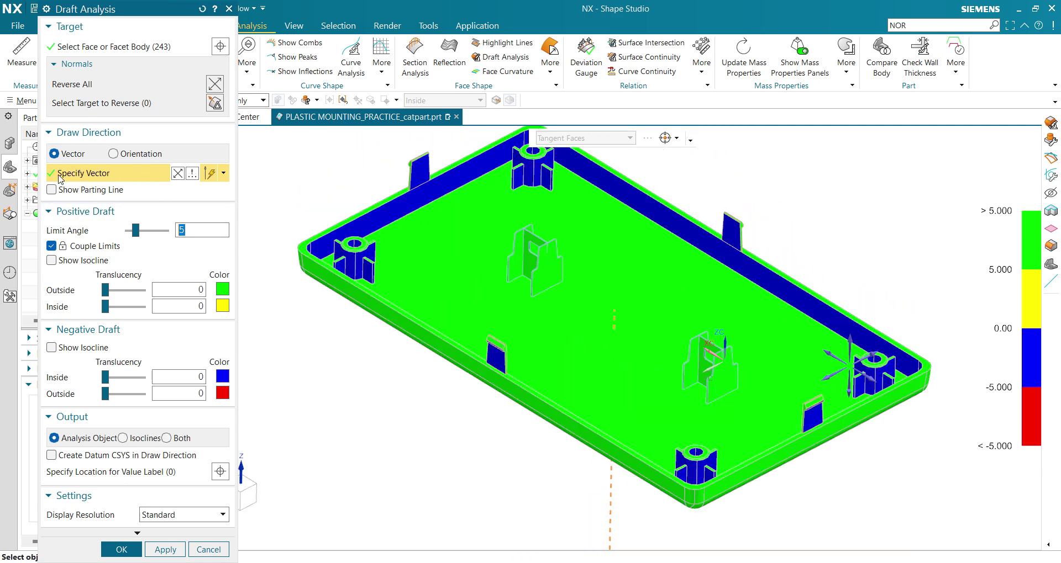
Reverse the draft pull direction and set the Limit Angle to 0.5
click(177, 174)
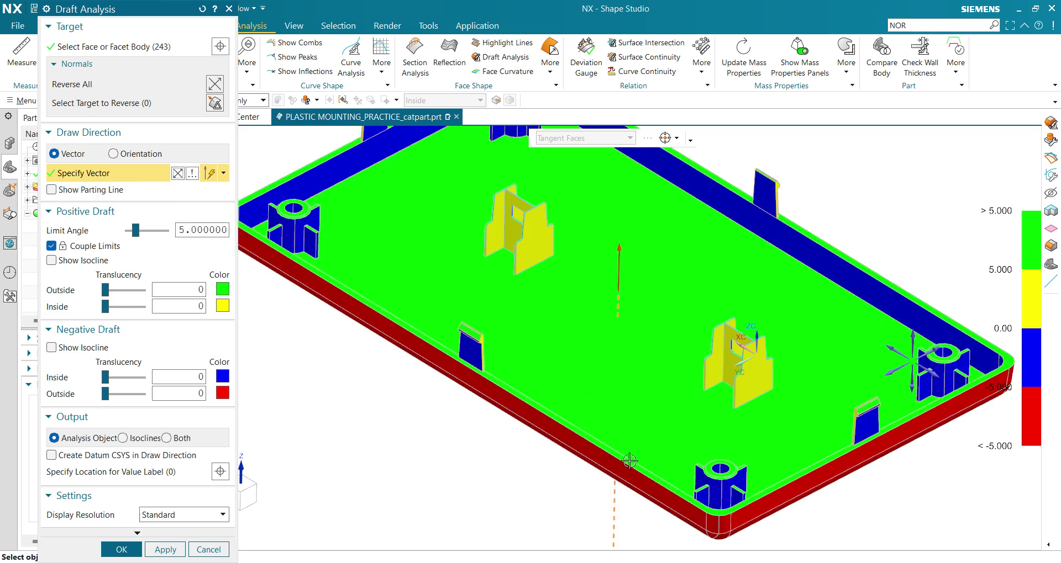
scroll(508, 452, down, 1)
middle_drag(508, 452, 590, 528)
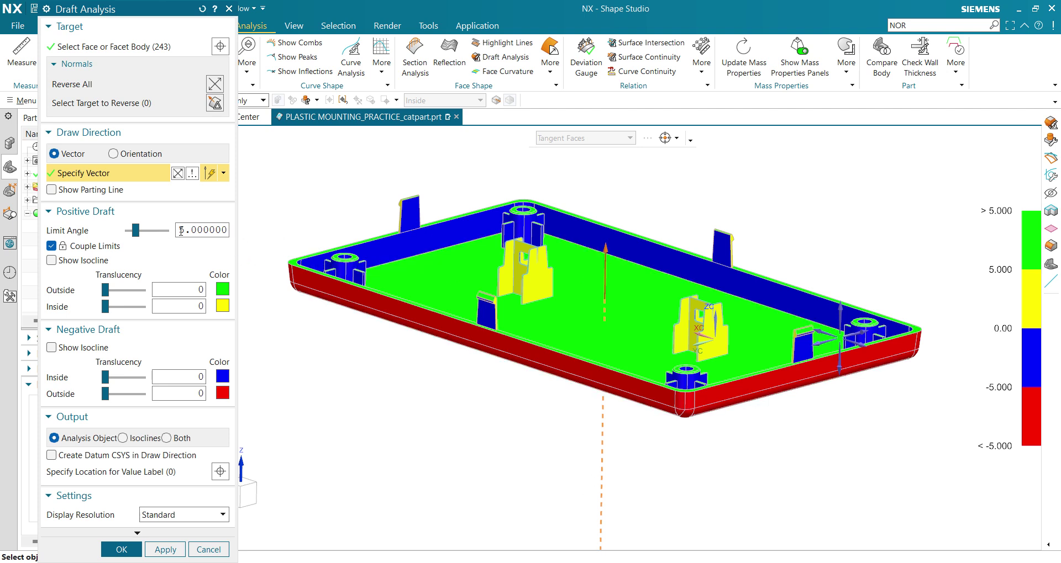
drag(181, 231, 267, 233)
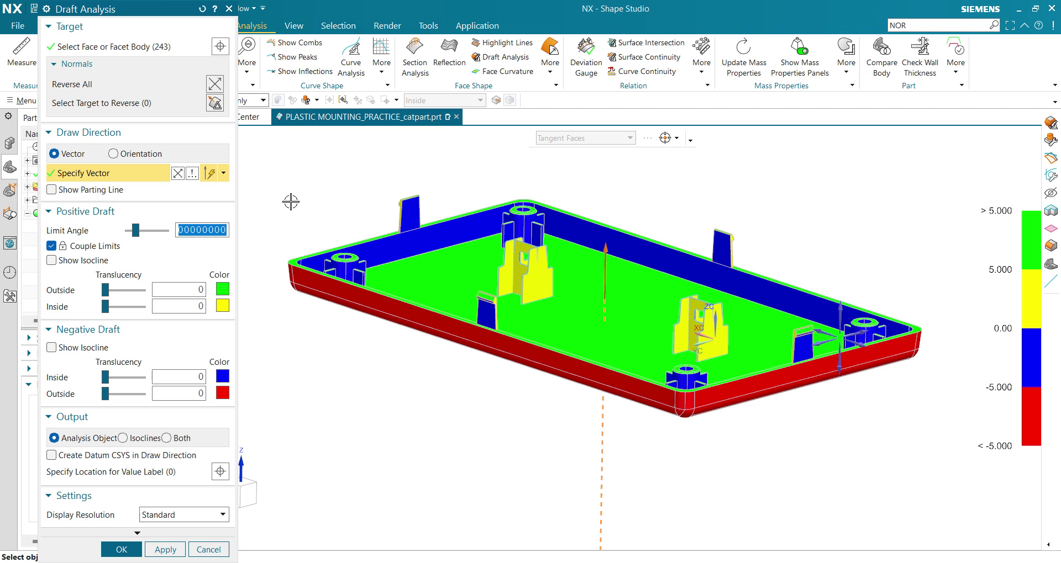
text(0.5)
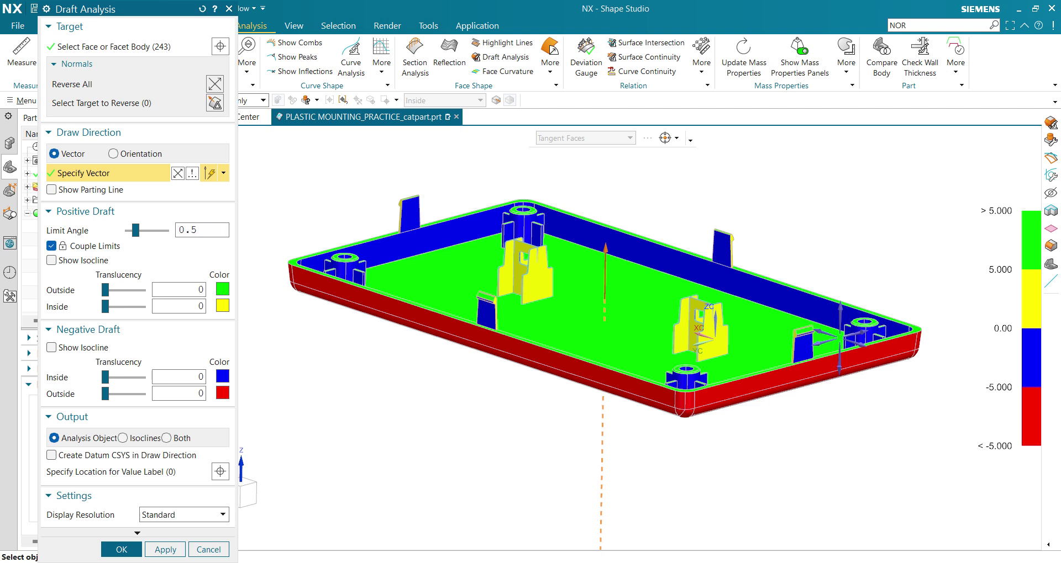
key(Return)
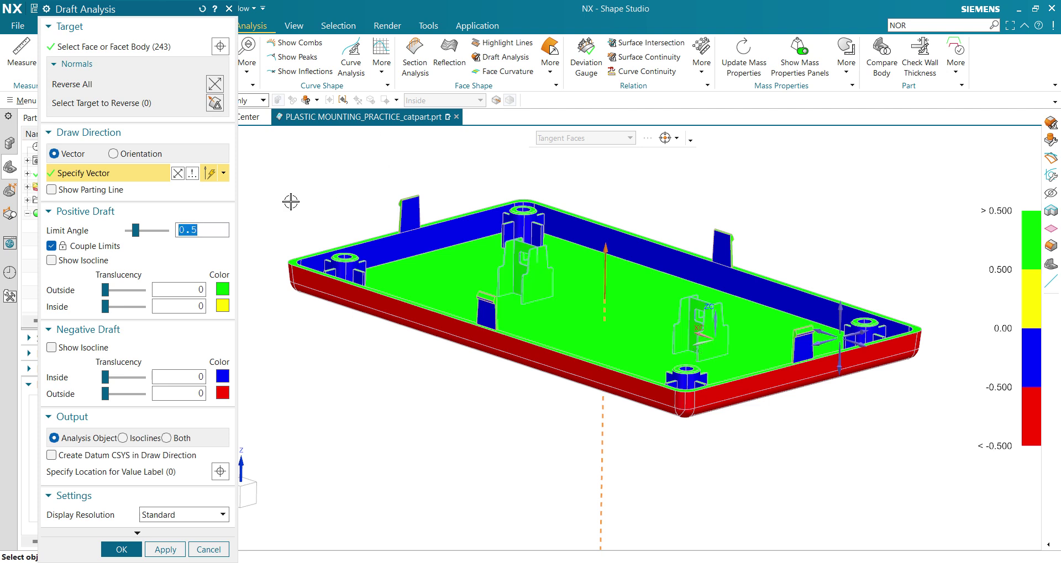
Orbit around the housing floor, boss and far walls to inspect the new draft colours
scroll(489, 319, up, 5)
middle_drag(489, 319, 416, 220)
scroll(636, 352, down, 3)
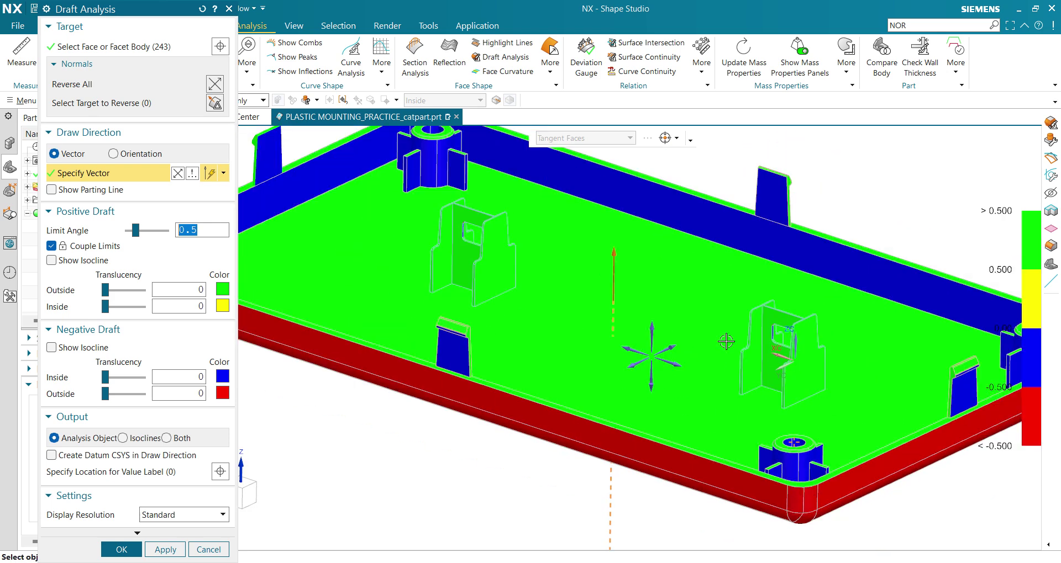
scroll(635, 351, down, 2)
scroll(636, 351, up, 5)
middle_drag(612, 338, 569, 299)
scroll(570, 300, down, 3)
middle_drag(561, 355, 568, 355)
scroll(559, 348, up, 3)
scroll(591, 401, down, 3)
mouse_move(592, 401)
middle_down()
mouse_move(553, 272)
mouse_move(748, 459)
middle_up()
scroll(553, 272, up, 5)
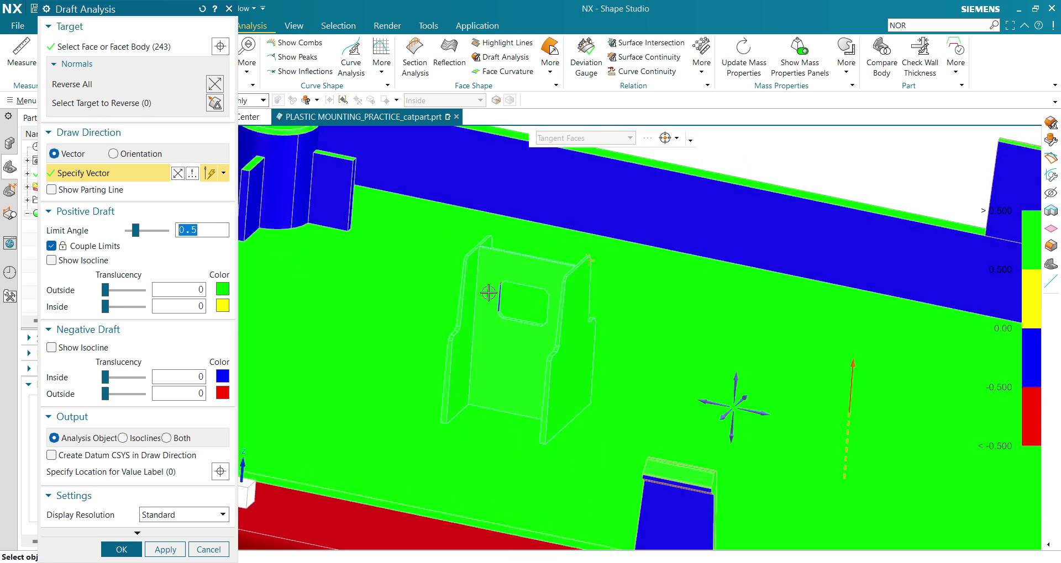
middle_drag(486, 359, 792, 443)
middle_drag(613, 335, 671, 340)
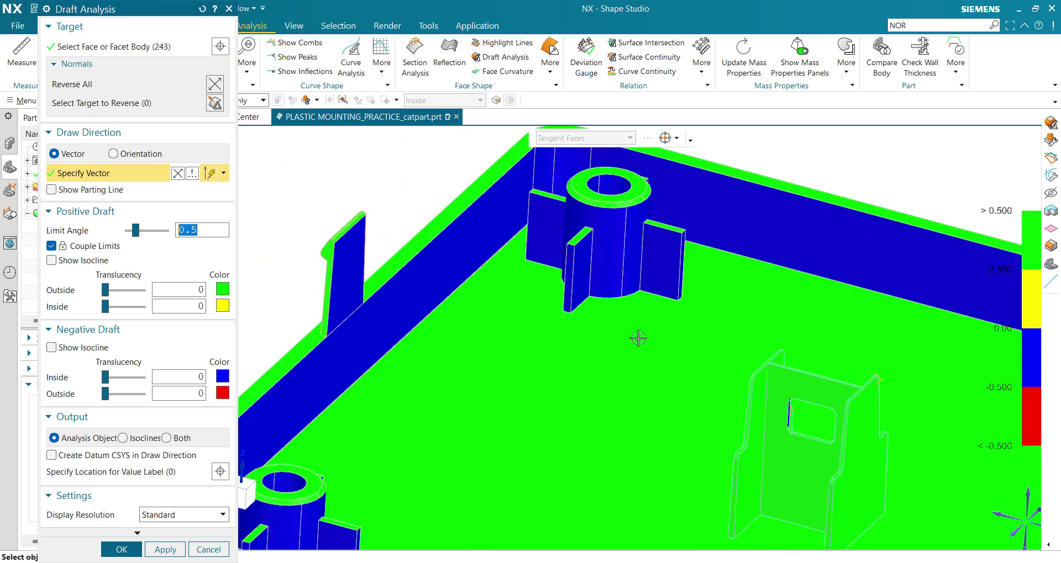
scroll(678, 350, down, 3)
scroll(678, 350, down, 3)
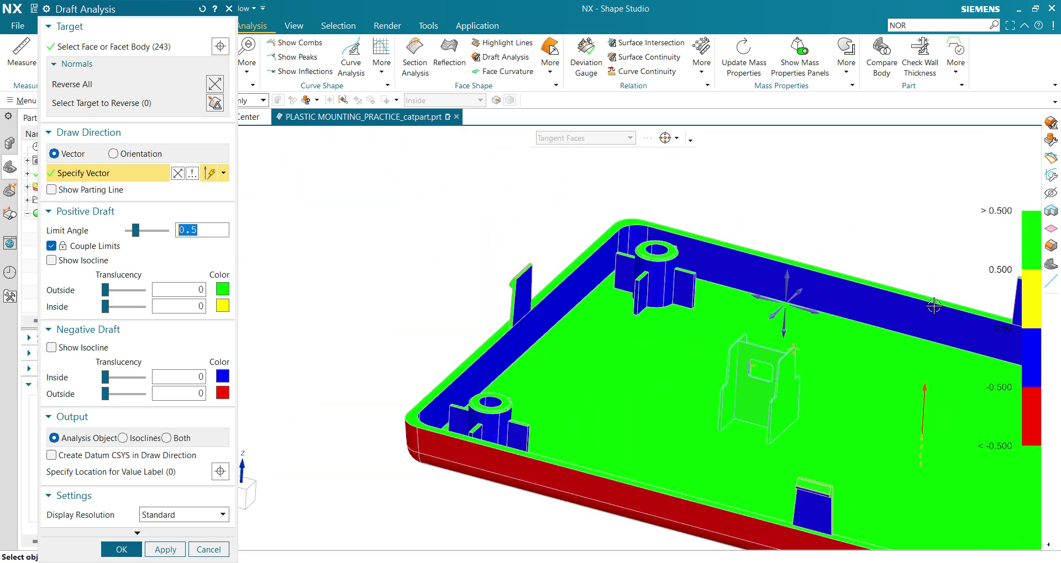
mouse_move(588, 440)
shift+middle_down()
mouse_move(698, 440)
mouse_move(966, 303)
shift+middle_up()
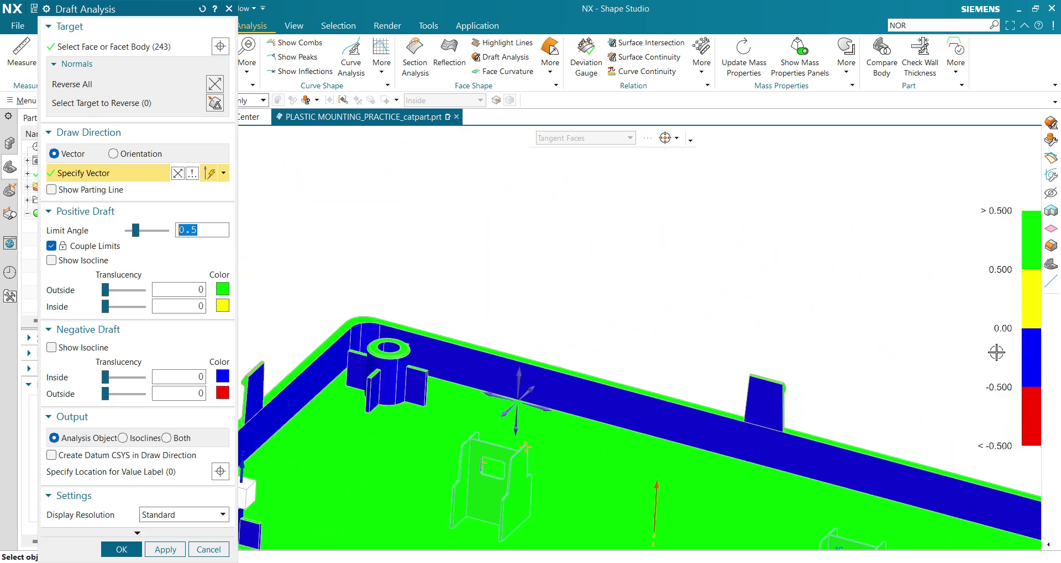
mouse_move(964, 350)
shift+middle_down()
mouse_move(504, 309)
mouse_move(797, 189)
mouse_move(606, 309)
shift+middle_up()
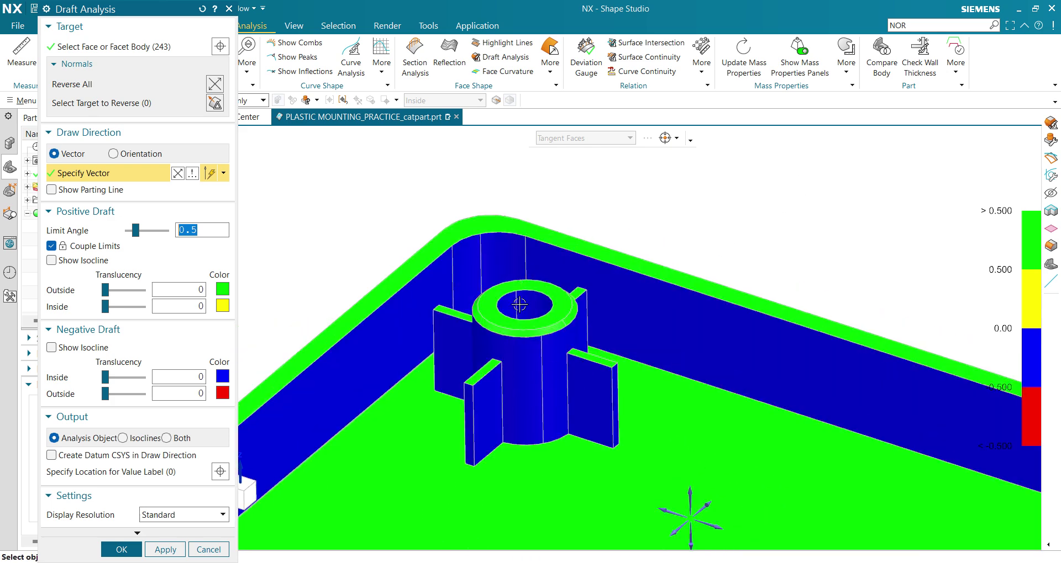
Inspect the side walls and tall tab, ending on the green and blue interior
click(525, 367)
scroll(758, 217, down, 2)
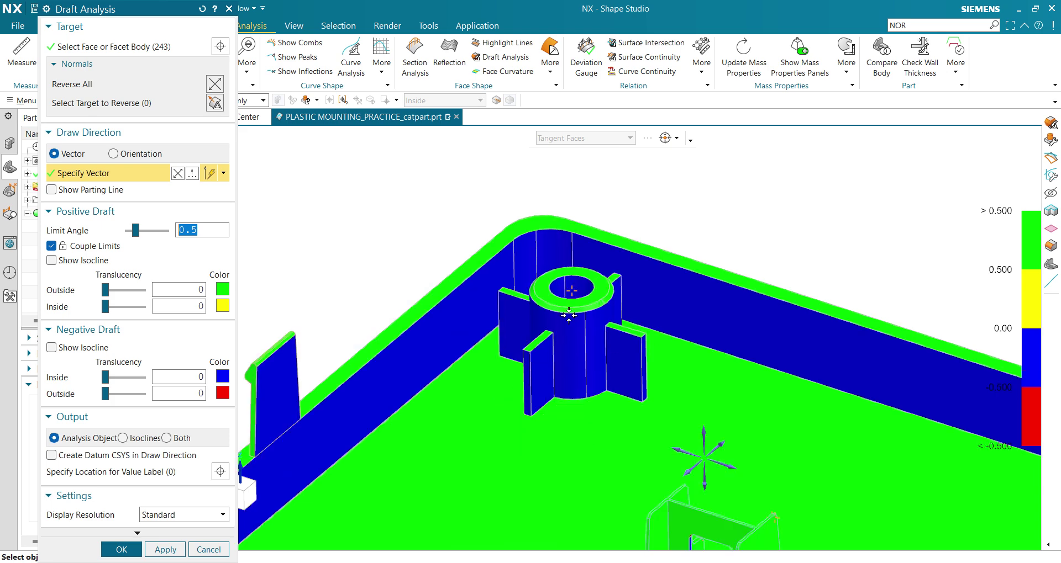
scroll(571, 291, down, 2)
scroll(722, 395, down, 3)
mouse_move(721, 394)
middle_down()
mouse_move(674, 323)
mouse_move(591, 336)
mouse_move(635, 309)
middle_up()
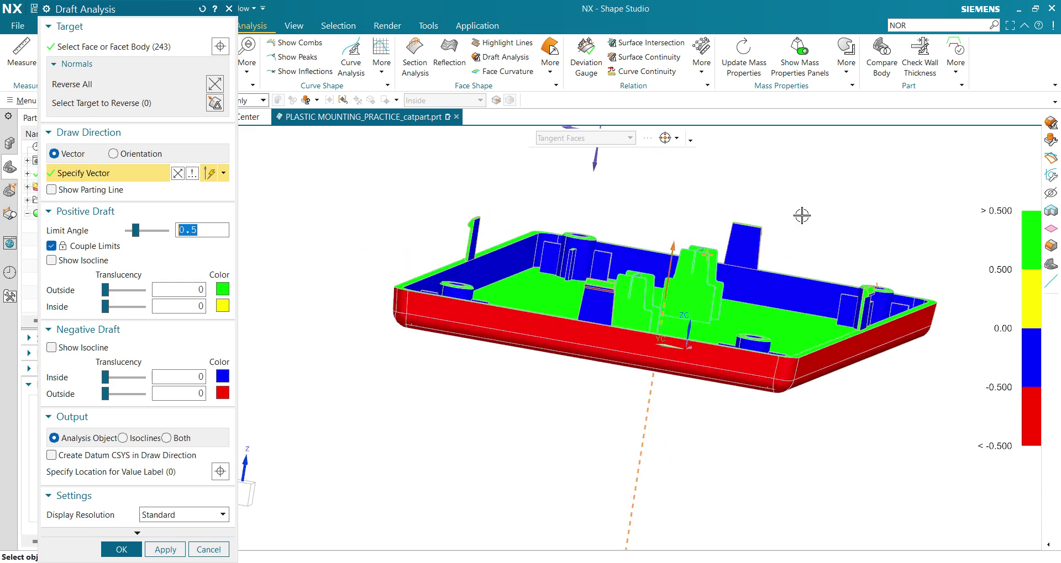
right_drag(801, 215, 777, 273)
scroll(906, 310, up, 3)
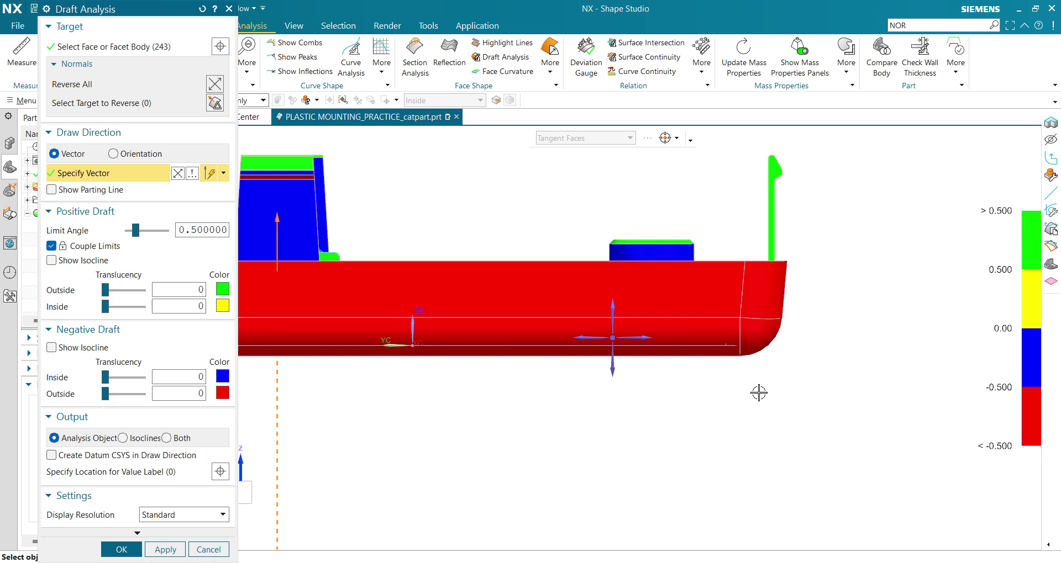
middle_drag(774, 304, 760, 300)
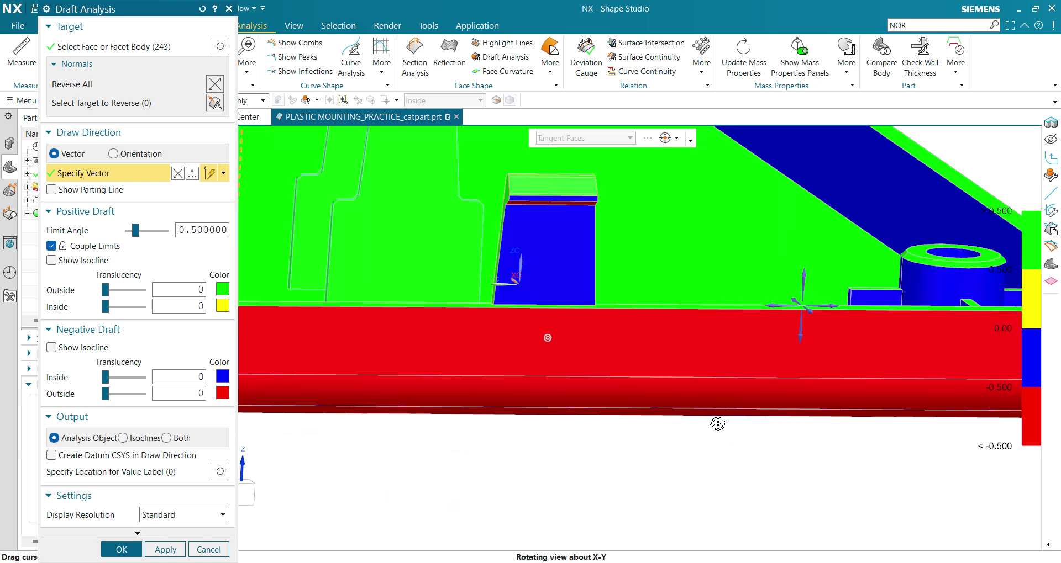
mouse_move(760, 300)
middle_down()
mouse_move(718, 431)
mouse_move(447, 441)
mouse_move(436, 413)
mouse_move(592, 291)
mouse_move(675, 260)
mouse_move(675, 315)
middle_up()
scroll(718, 430, down, 5)
scroll(857, 265, up, 2)
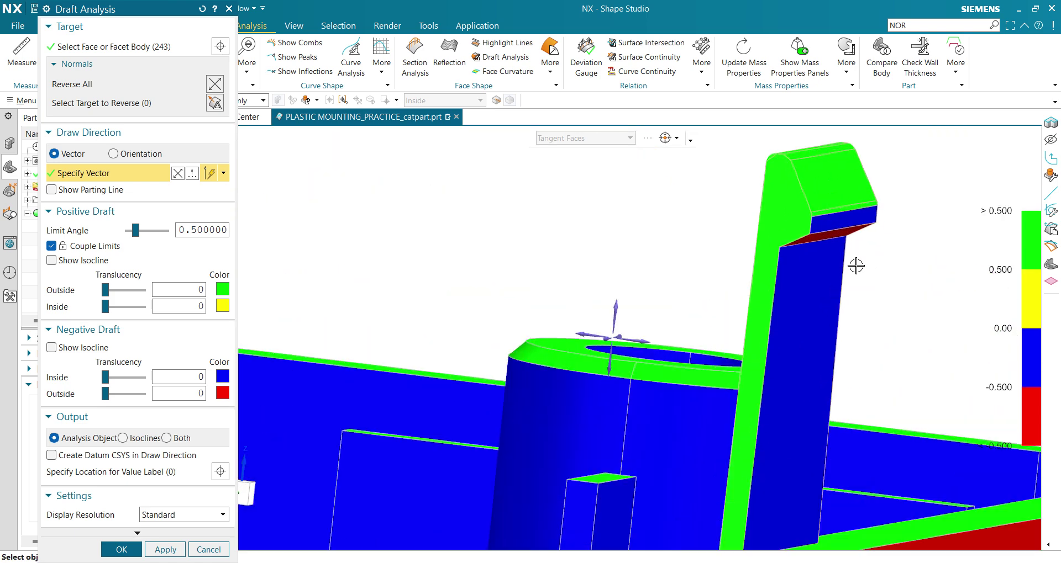
middle_drag(858, 265, 799, 210)
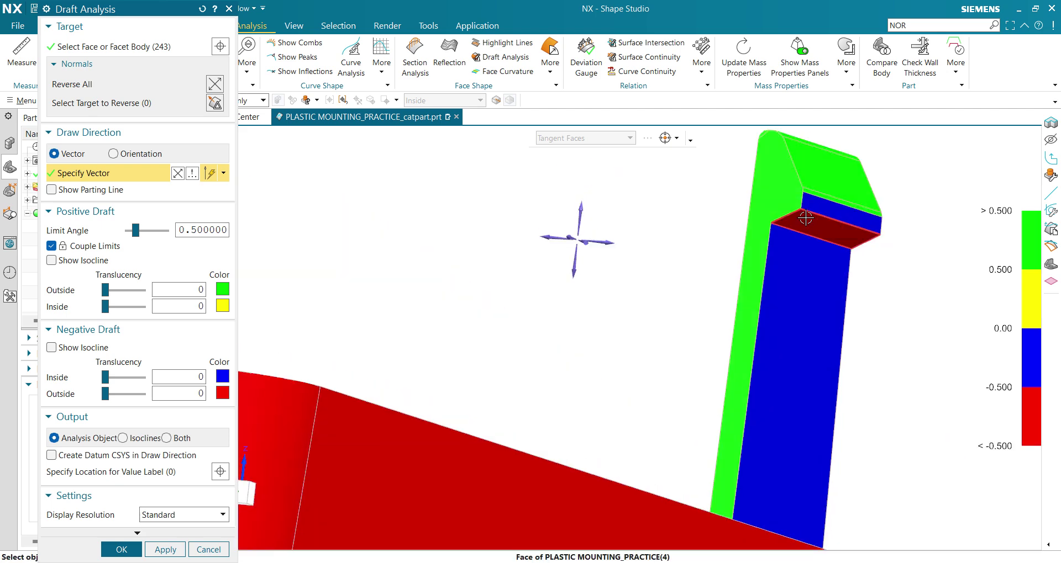
mouse_move(776, 270)
middle_down()
mouse_move(717, 284)
mouse_move(712, 311)
mouse_move(699, 288)
mouse_move(674, 283)
mouse_move(687, 300)
middle_up()
Orbit all round the housing to a top-down isometric view of the colour map
scroll(711, 343, up, 3)
scroll(726, 353, up, 2)
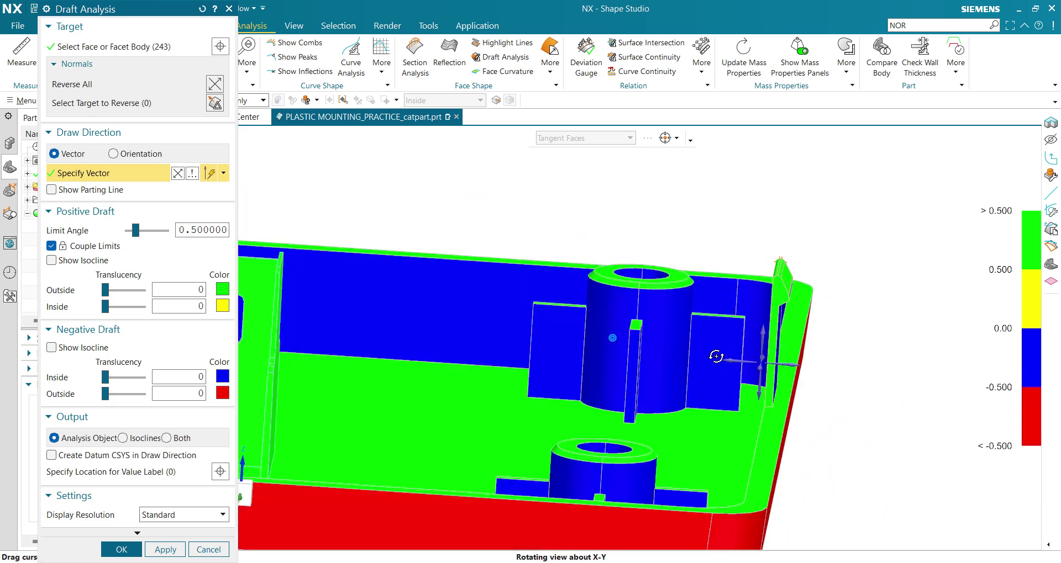
mouse_move(716, 357)
middle_down()
mouse_move(726, 363)
mouse_move(343, 423)
middle_up()
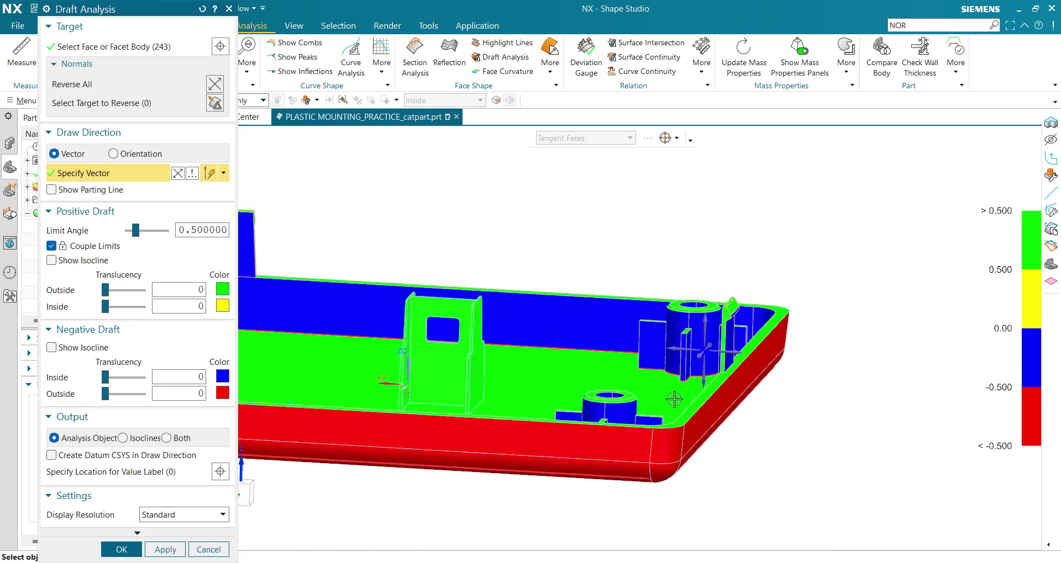
mouse_move(674, 399)
middle_down()
mouse_move(751, 355)
mouse_move(647, 360)
mouse_move(772, 347)
middle_up()
scroll(680, 352, up, 5)
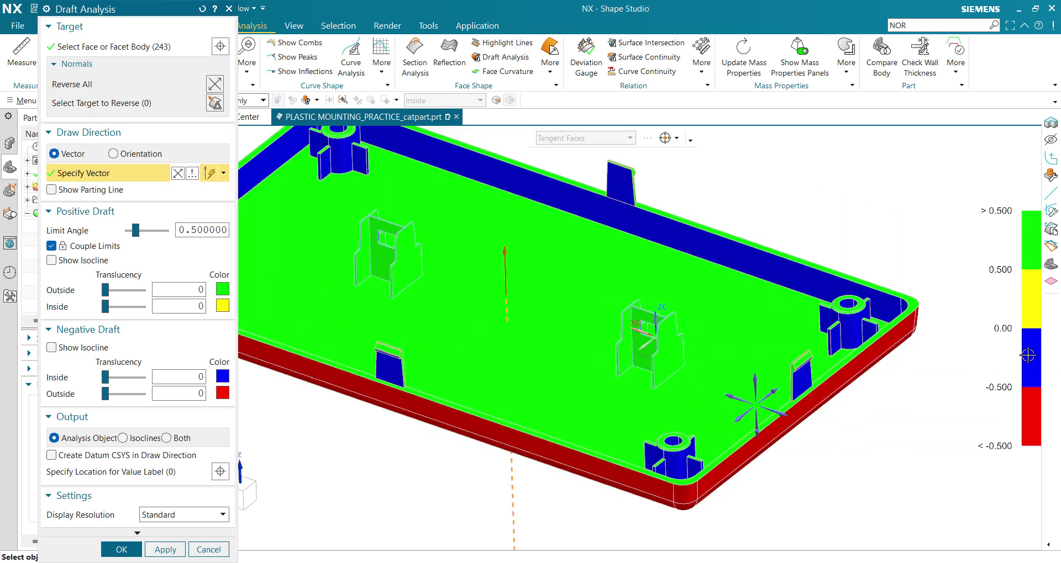
scroll(542, 373, down, 3)
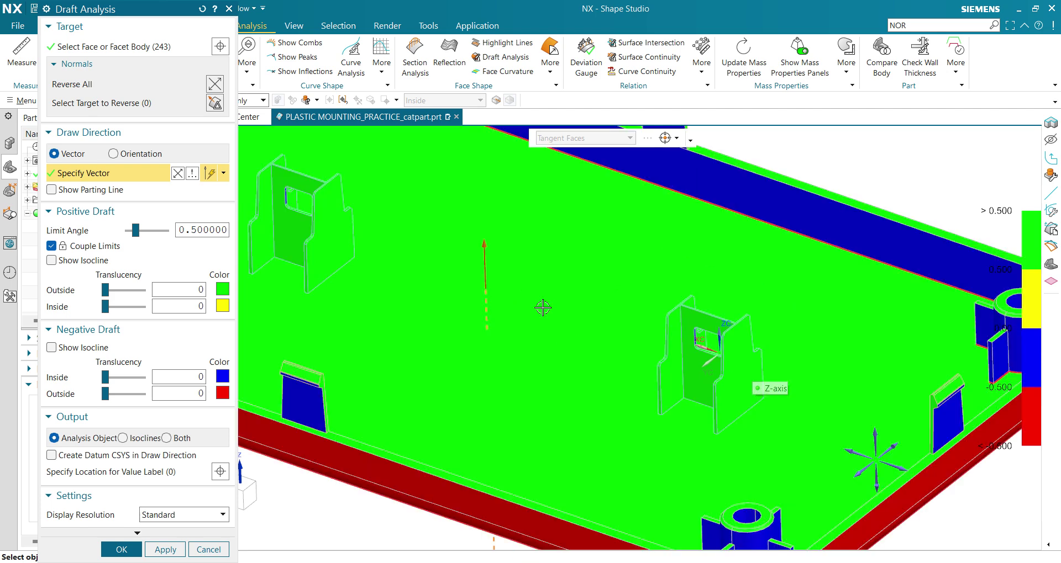
scroll(542, 373, down, 3)
mouse_move(542, 373)
middle_down()
mouse_move(569, 351)
mouse_move(718, 338)
middle_up()
scroll(561, 320, up, 4)
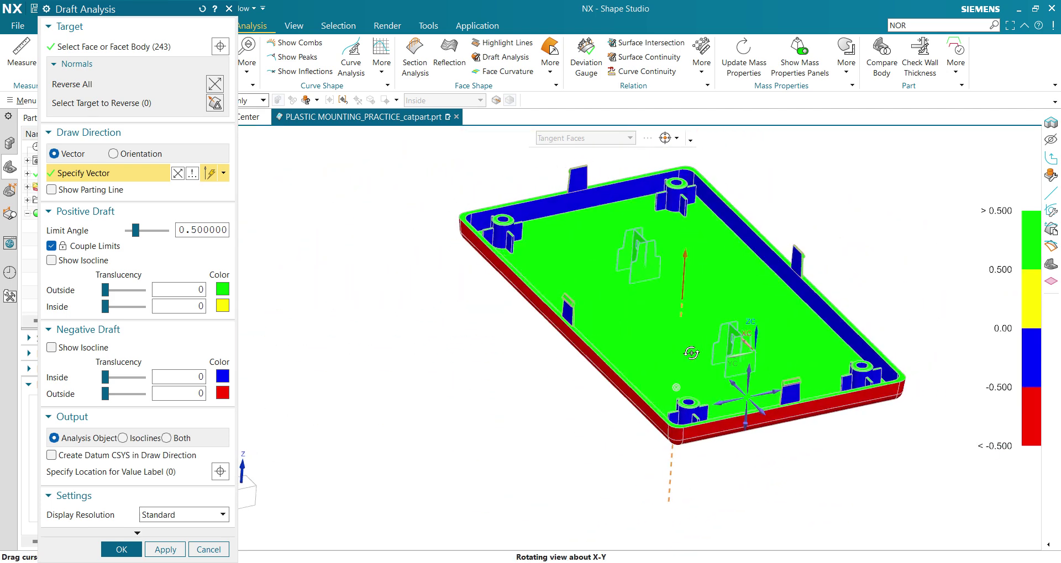
Orbit around the red wall corner and keep Display Resolution at Standard
mouse_move(718, 338)
middle_down()
mouse_move(784, 378)
mouse_move(734, 366)
middle_up()
scroll(783, 377, up, 5)
scroll(739, 359, down, 5)
scroll(736, 354, up, 5)
mouse_move(739, 332)
middle_down()
mouse_move(841, 335)
mouse_move(795, 343)
middle_up()
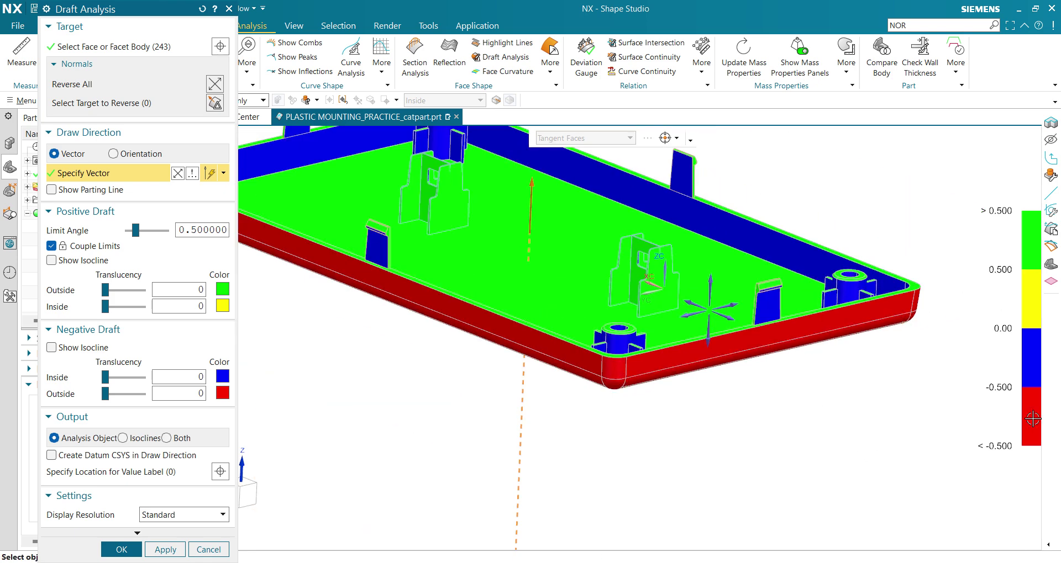
mouse_move(385, 402)
middle_down()
mouse_move(388, 387)
mouse_move(501, 410)
mouse_move(490, 403)
middle_up()
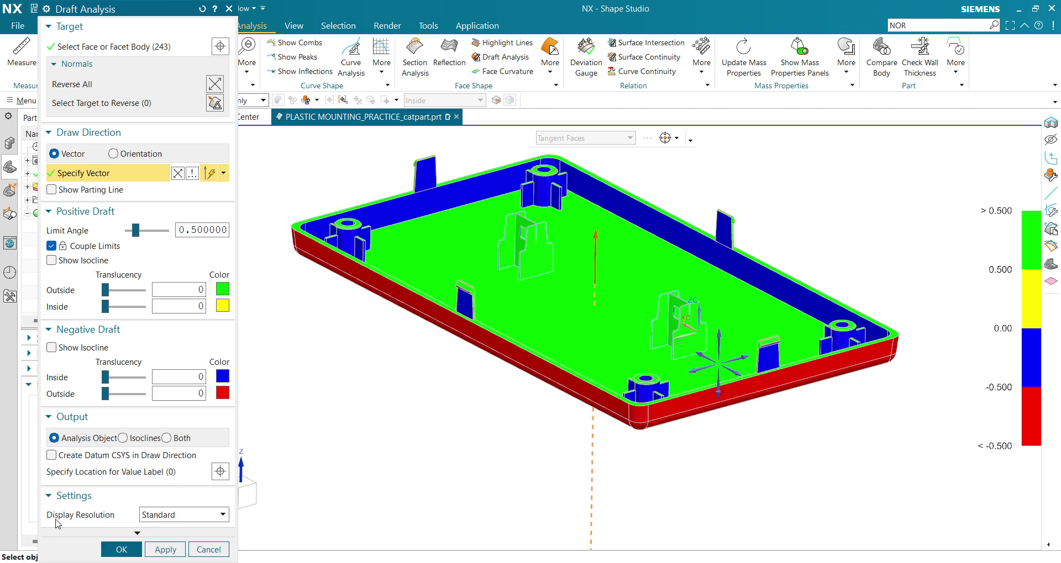
click(172, 519)
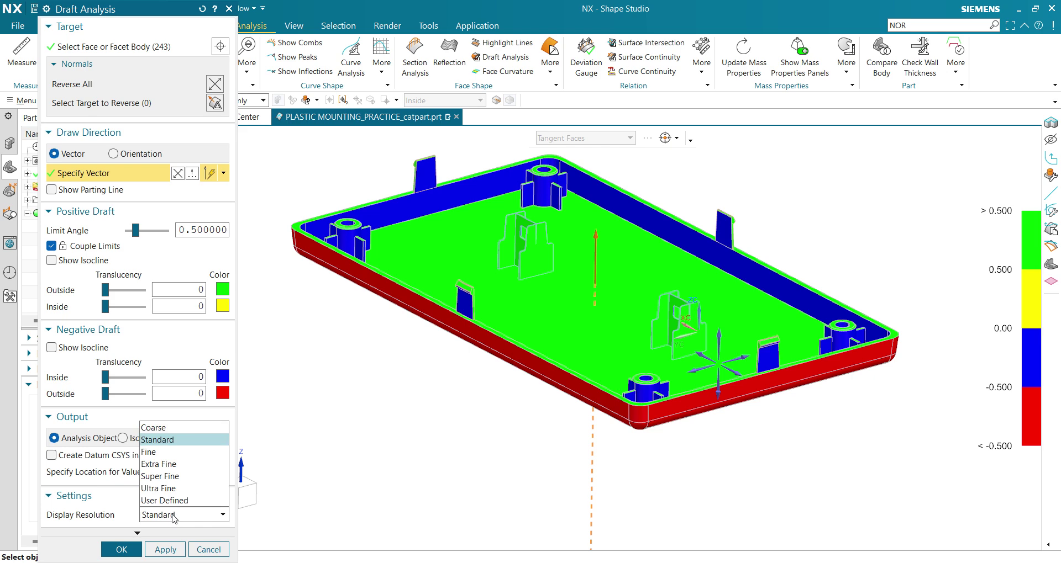
click(170, 441)
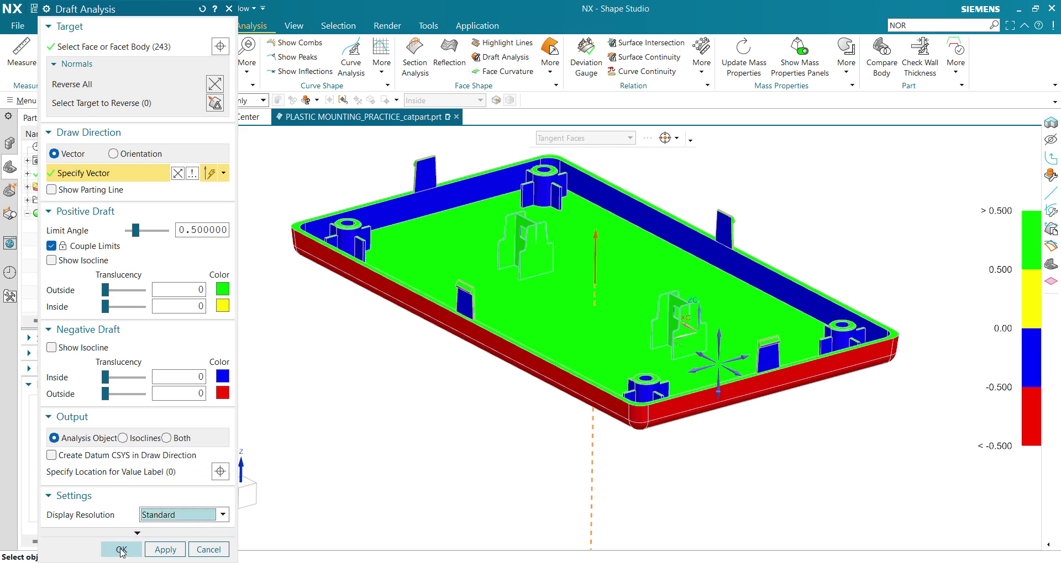
Accept the draft analysis with OK and tilt the tray
click(122, 549)
scroll(315, 407, up, 1)
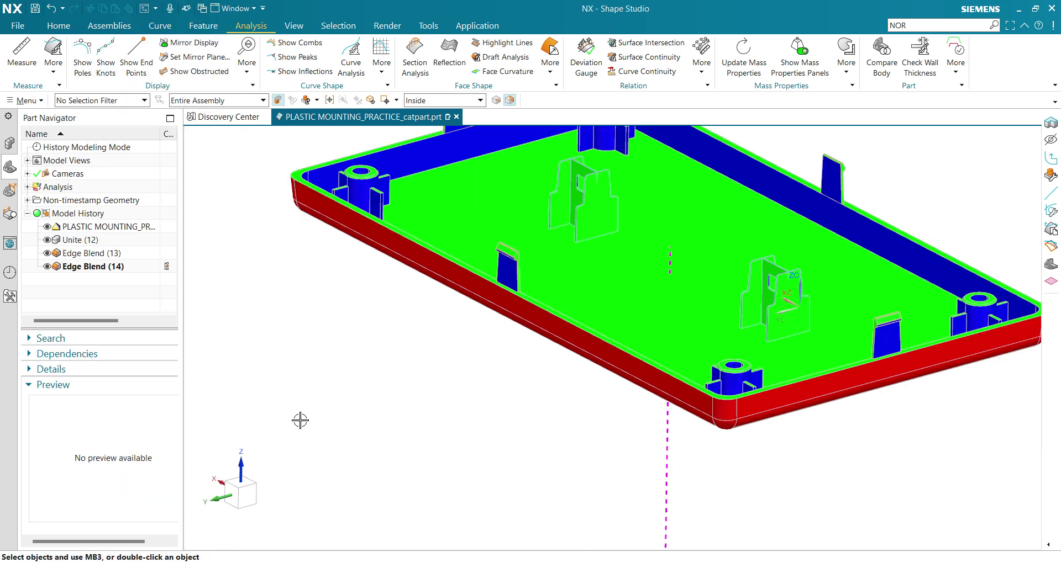
scroll(358, 359, down, 2)
scroll(368, 356, up, 5)
scroll(387, 370, down, 4)
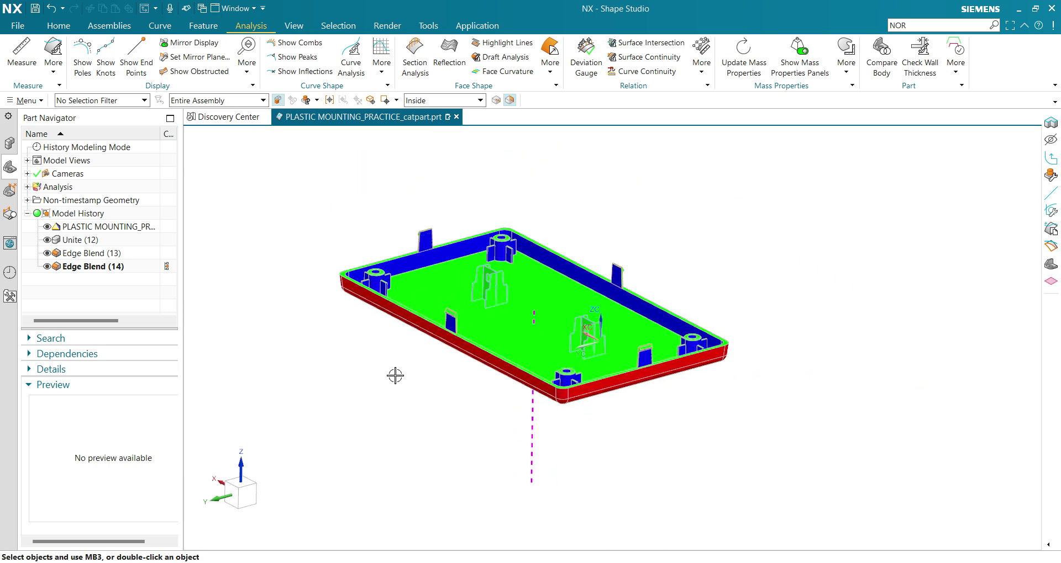
mouse_move(395, 376)
middle_down()
mouse_move(440, 362)
mouse_move(417, 346)
mouse_move(543, 455)
mouse_move(535, 440)
middle_up()
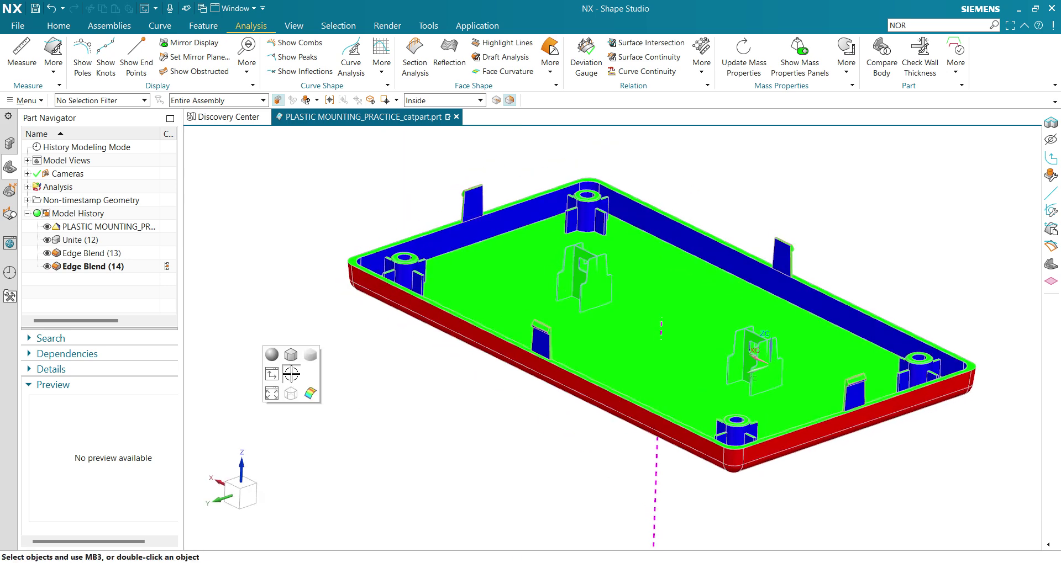
Switch the display to Shaded with Edges and orbit the tray to inspect it
click(291, 374)
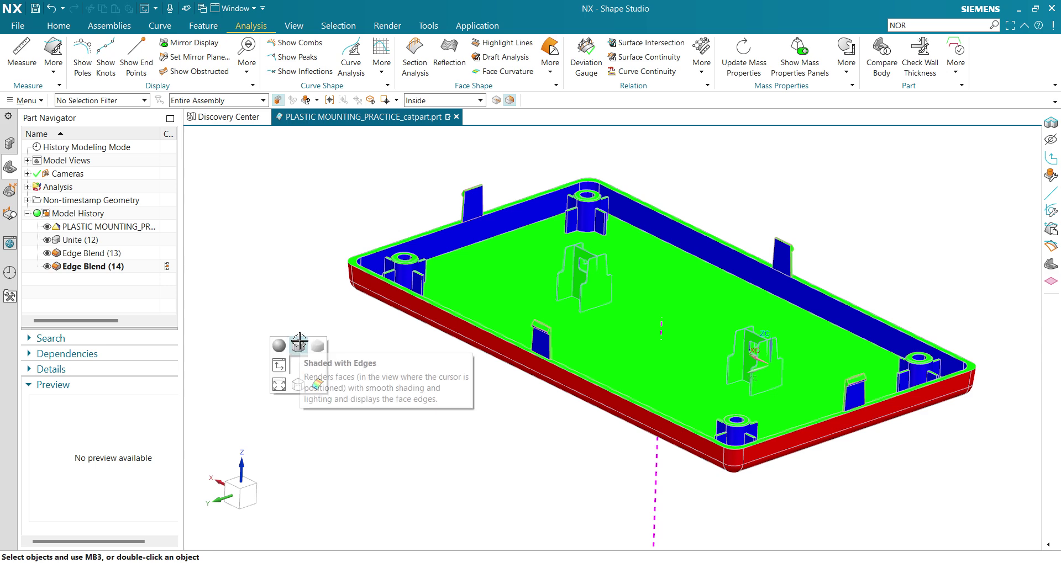
click(298, 346)
scroll(606, 356, up, 3)
mouse_move(606, 355)
middle_down()
mouse_move(630, 347)
mouse_move(643, 402)
mouse_move(636, 393)
mouse_move(651, 398)
mouse_move(612, 384)
mouse_move(621, 383)
mouse_move(531, 411)
mouse_move(580, 422)
mouse_move(580, 433)
mouse_move(557, 403)
mouse_move(573, 426)
middle_up()
scroll(631, 346, down, 5)
scroll(647, 375, up, 4)
scroll(647, 375, down, 4)
scroll(620, 383, up, 4)
scroll(608, 397, down, 5)
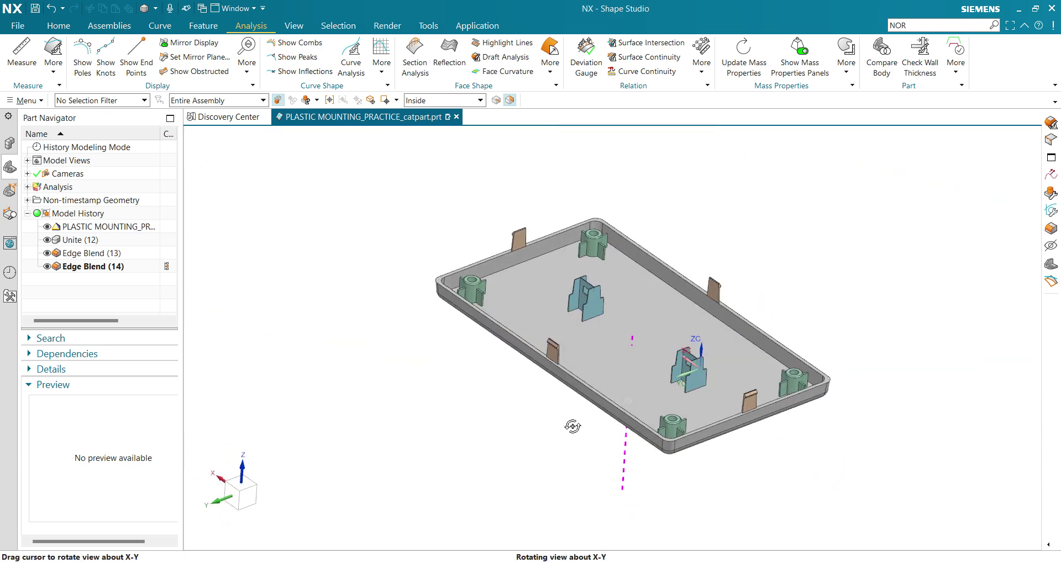
Reopen the second saved Draft Analysis under Analysis to recolour the tray green, blue and red
click(28, 187)
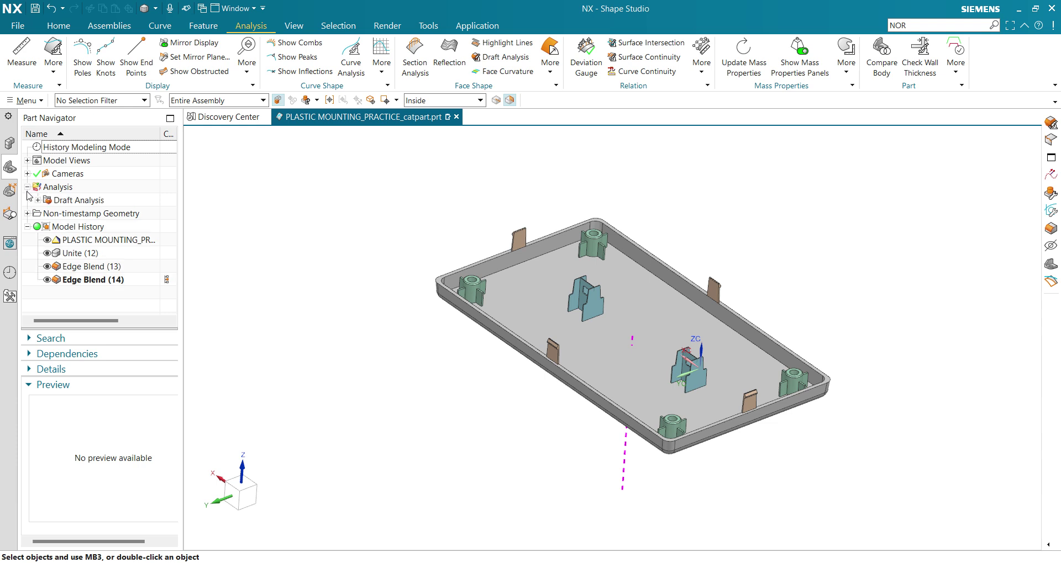
click(38, 200)
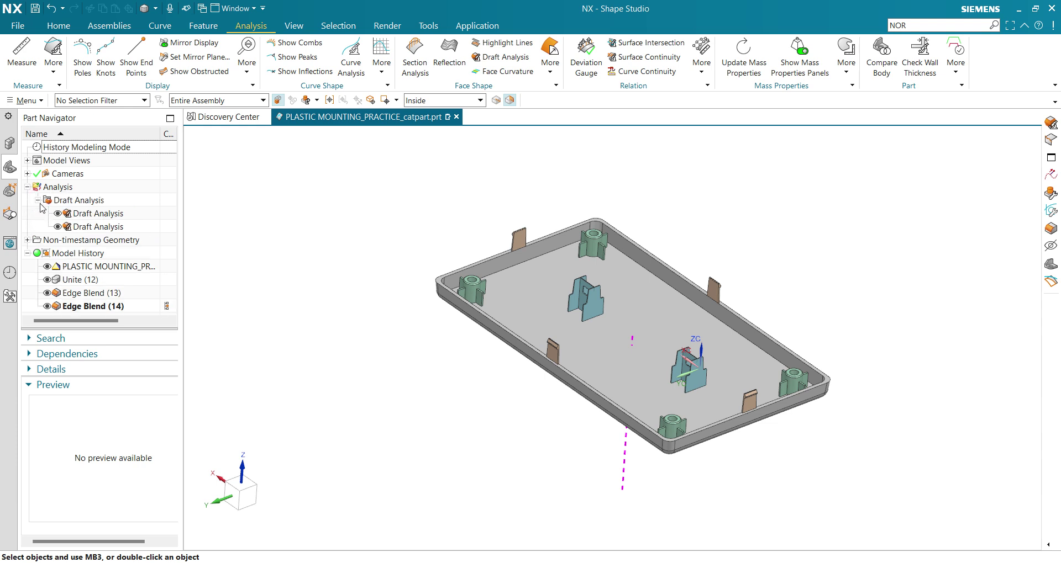
double_click(82, 226)
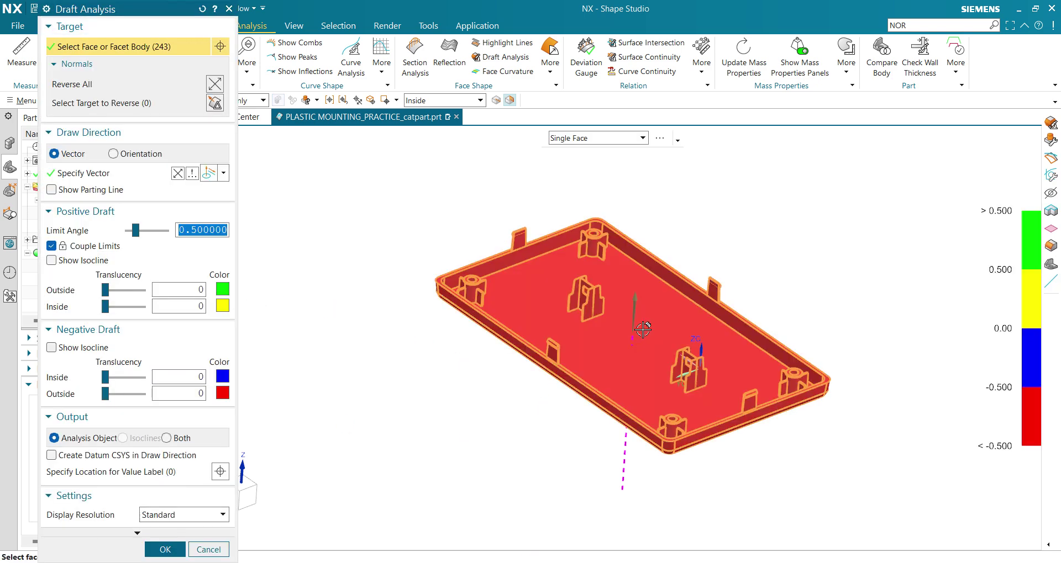
scroll(575, 331, up, 5)
mouse_move(634, 331)
middle_down()
mouse_move(627, 312)
mouse_move(639, 320)
mouse_move(624, 320)
middle_up()
Reapply the second saved Draft Analysis so the tray shows its draft colour map
click(164, 550)
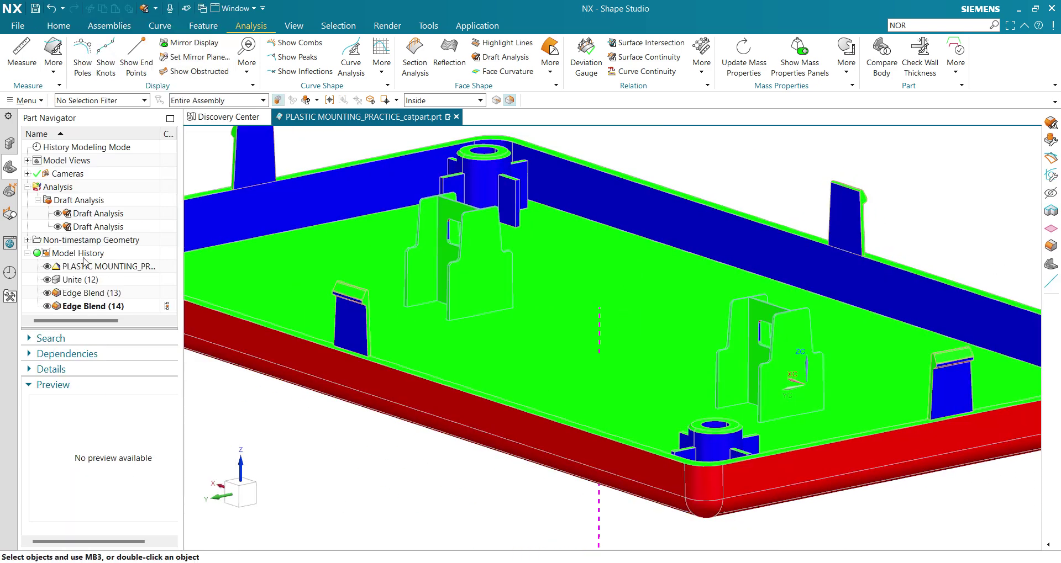
click(100, 228)
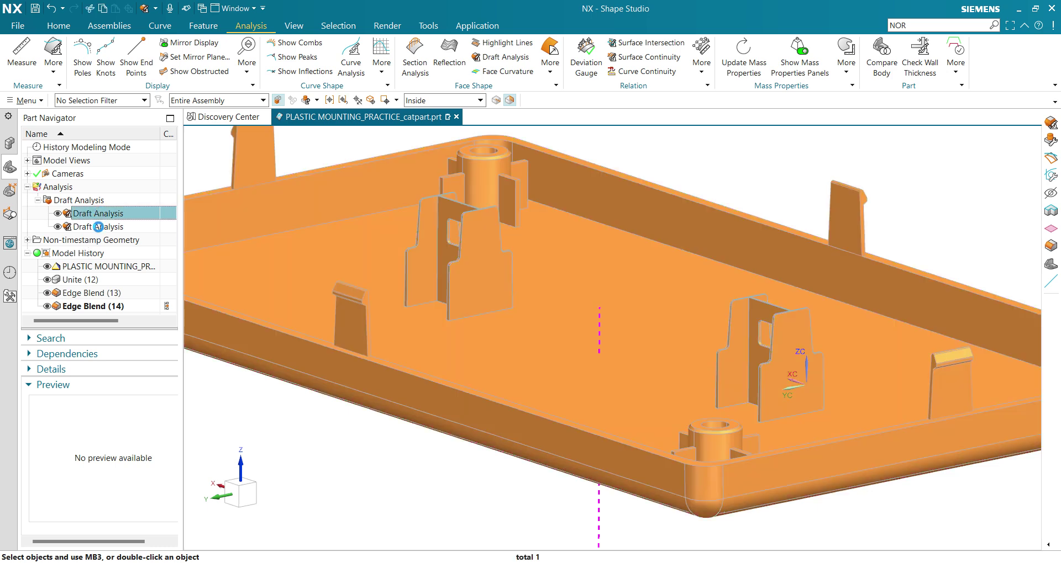
click(97, 227)
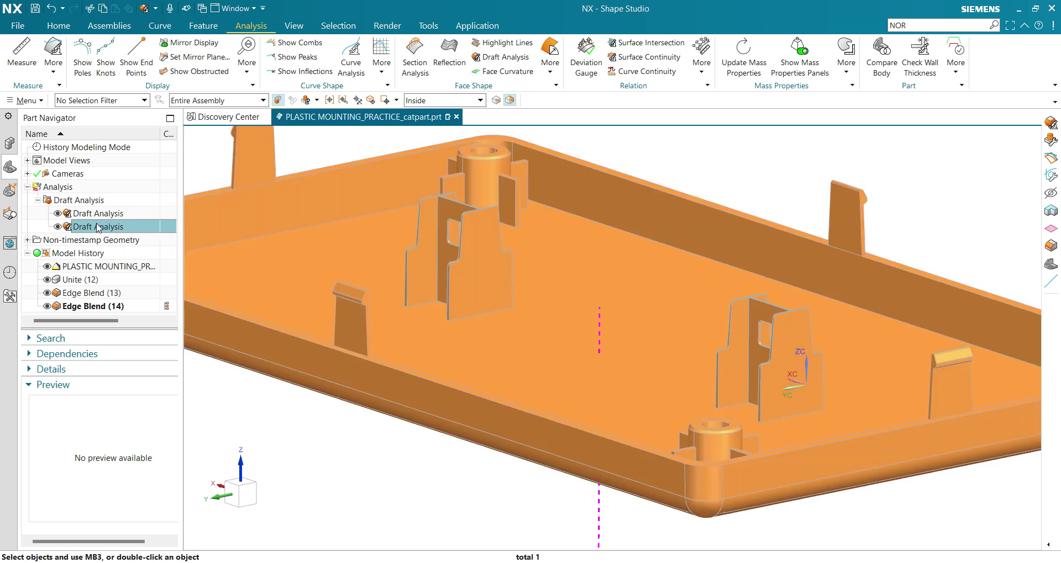
double_click(98, 227)
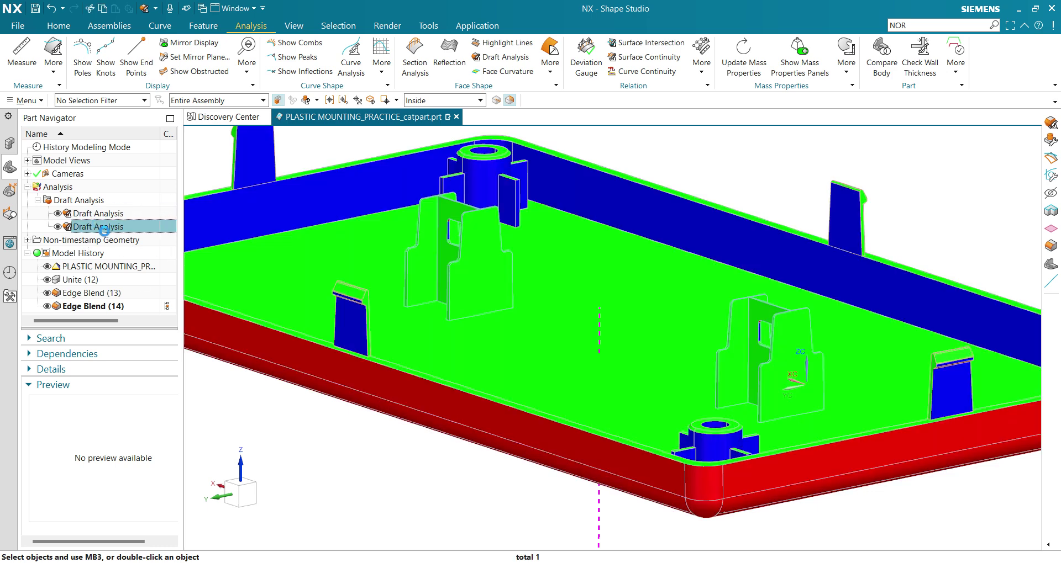
click(161, 552)
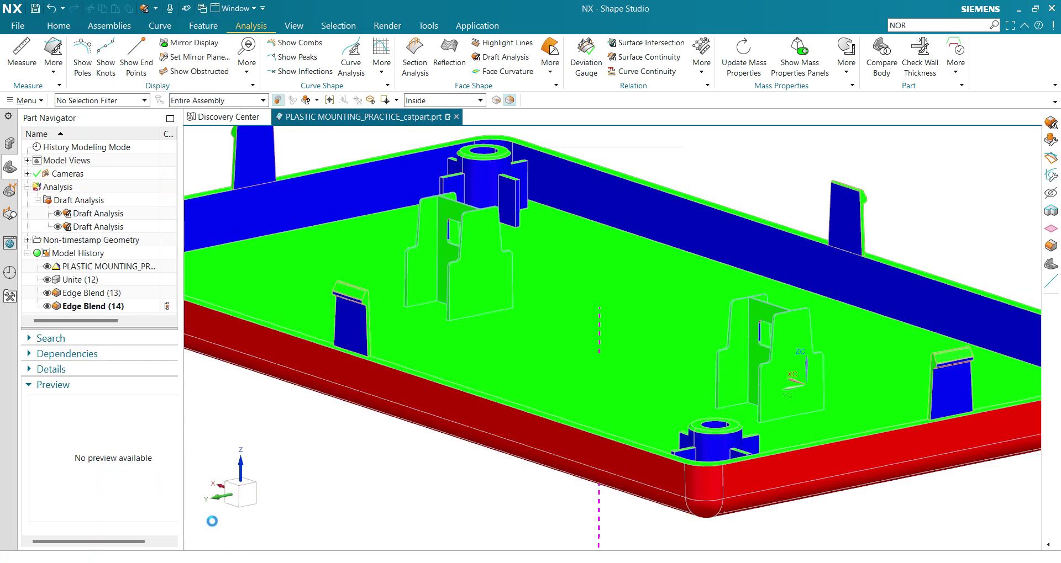
Orbit and zoom the coloured tray to view it from a higher angle
scroll(289, 447, down, 3)
mouse_move(289, 448)
middle_down()
mouse_move(407, 363)
mouse_move(515, 321)
middle_up()
scroll(406, 363, up, 4)
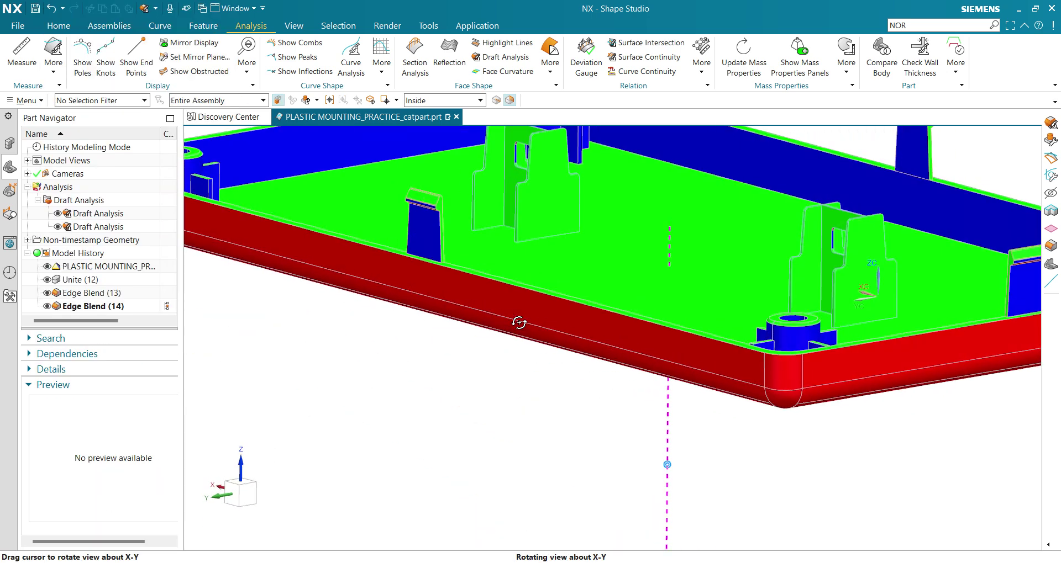
scroll(569, 371, down, 4)
middle_drag(569, 370, 578, 370)
scroll(627, 378, up, 5)
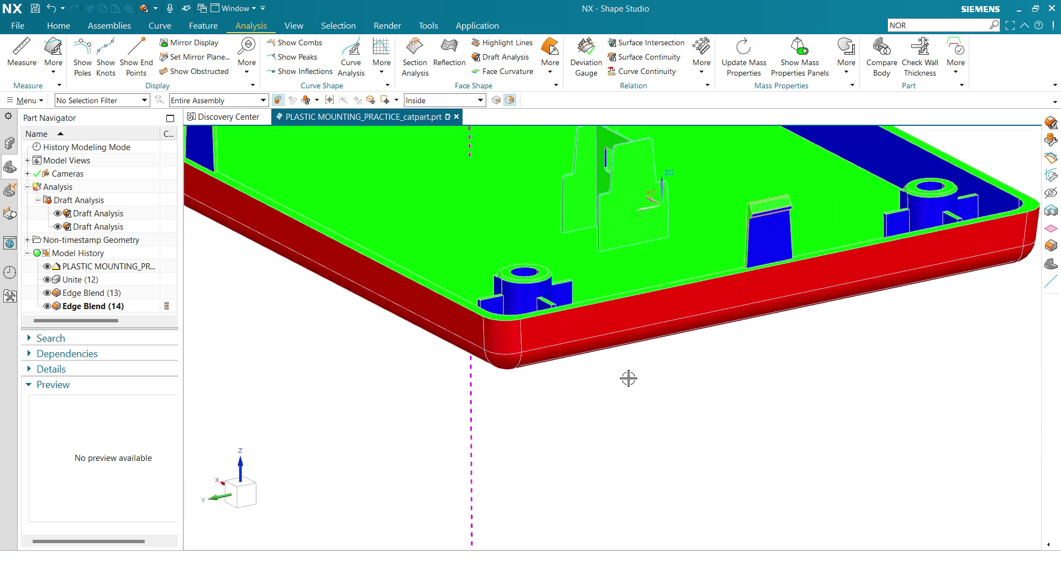
middle_drag(634, 417, 657, 420)
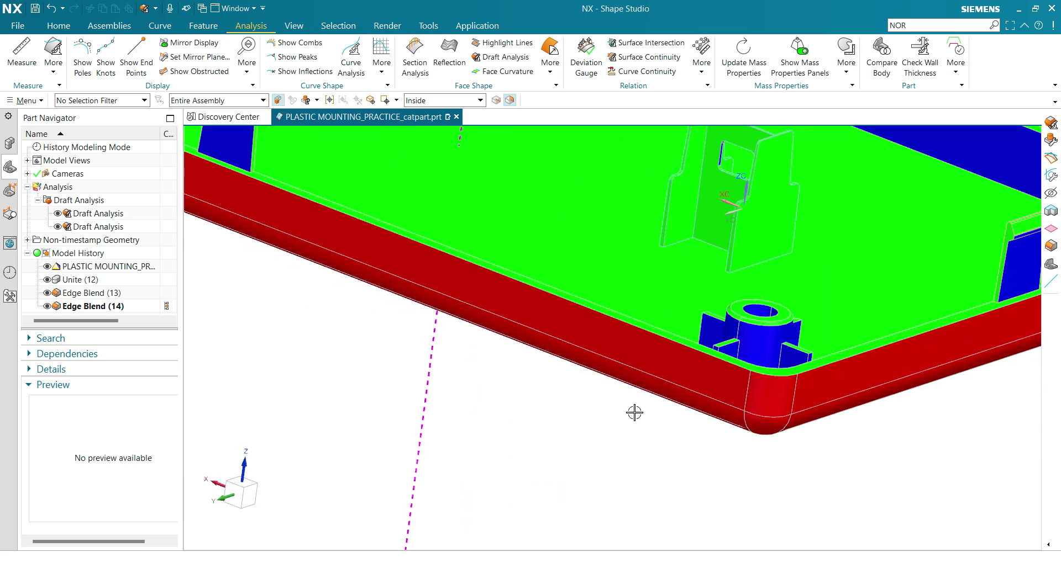
Zoom out and orbit the whole tray for a final look at its draft colours
scroll(611, 427, down, 2)
scroll(599, 417, down, 2)
middle_drag(575, 384, 561, 387)
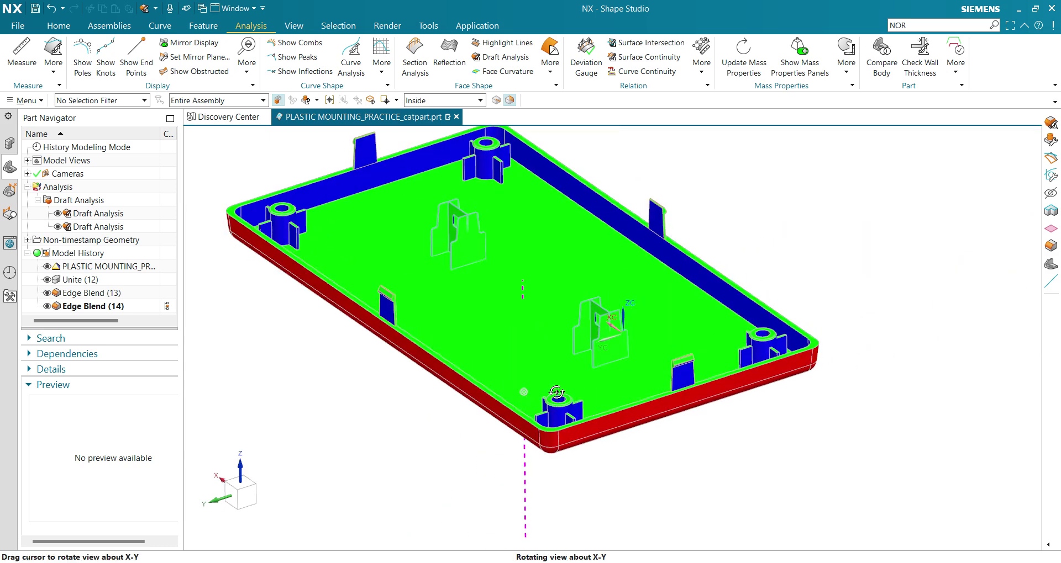
scroll(426, 393, up, 1)
scroll(433, 395, down, 1)
scroll(442, 395, down, 1)
middle_drag(446, 402, 447, 403)
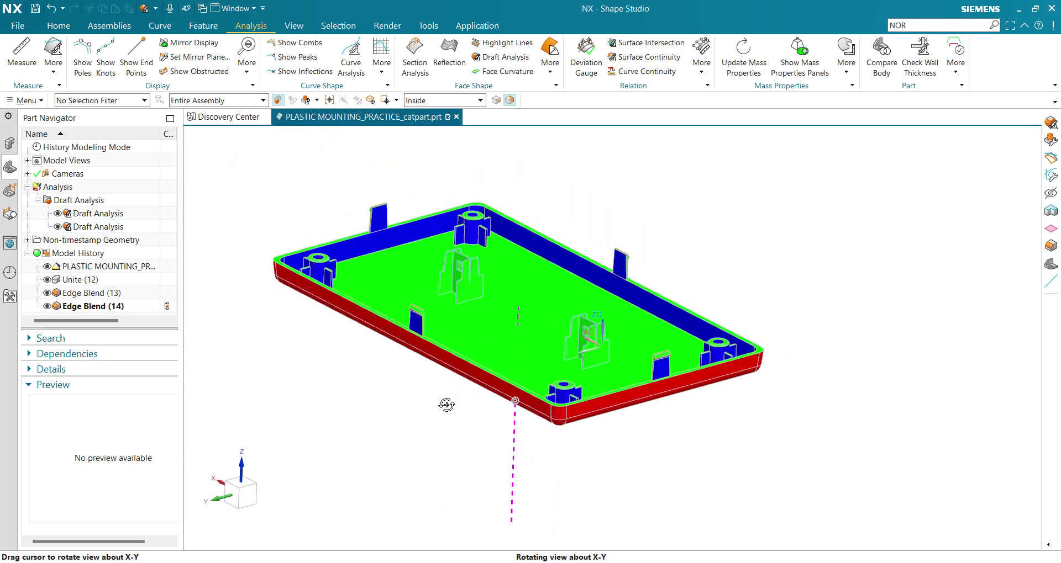